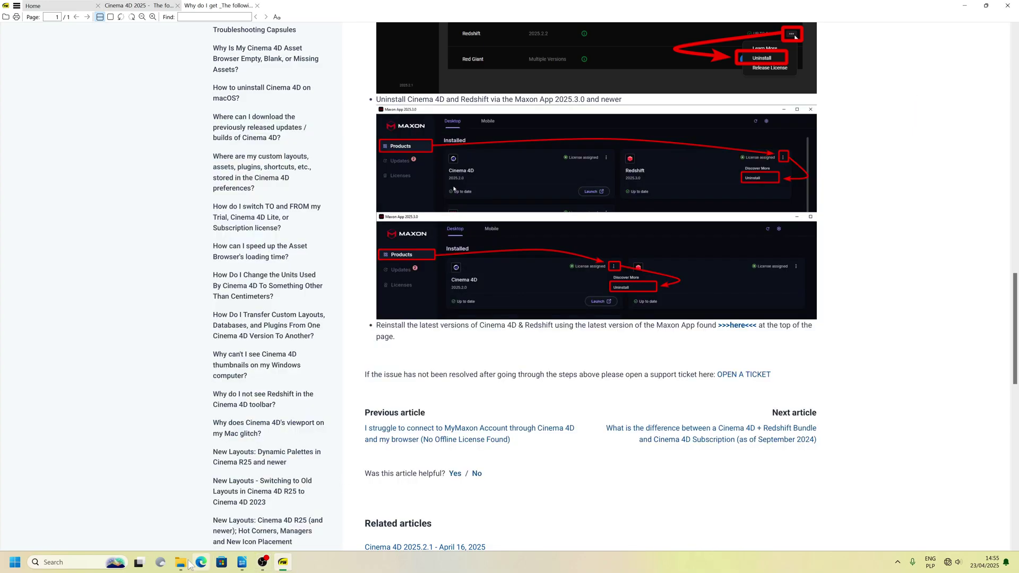
Switch to the notatnik.odt notes in LibreOffice Writer and highlight the title, followed by the DigiCert certificate download link.
left_click(243, 564)
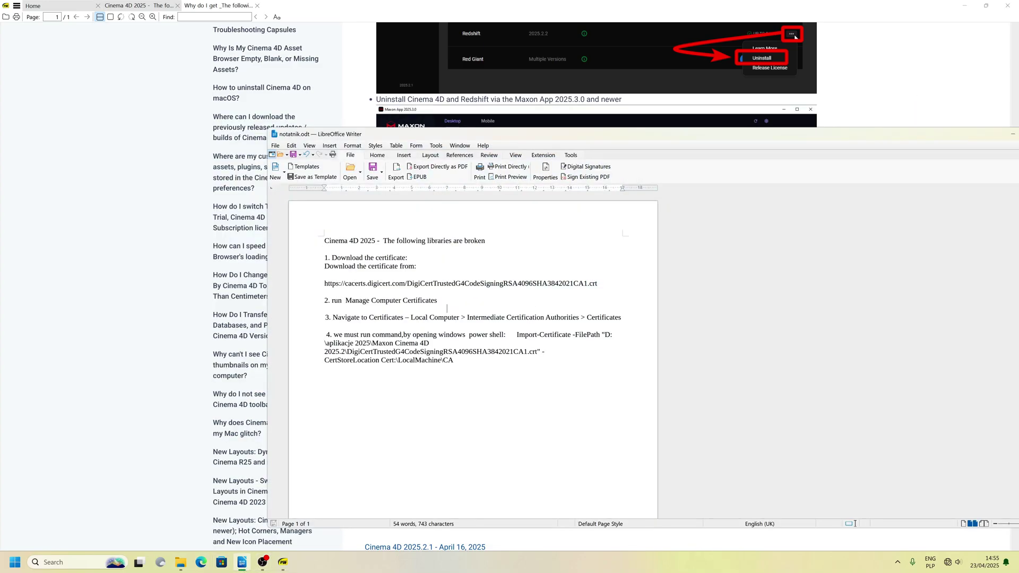
left_click_drag(326, 240, 485, 240)
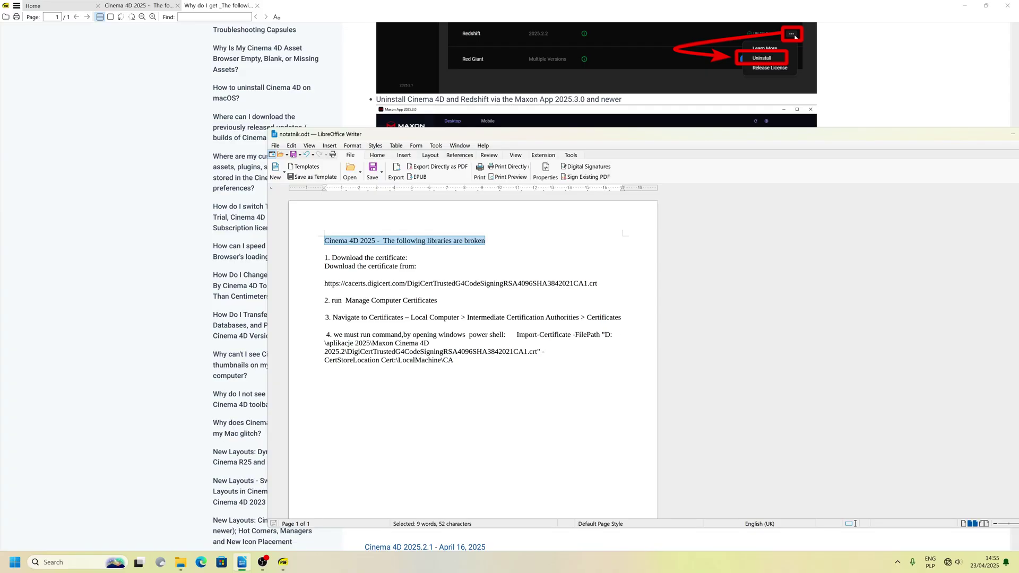
left_click_drag(325, 284, 598, 283)
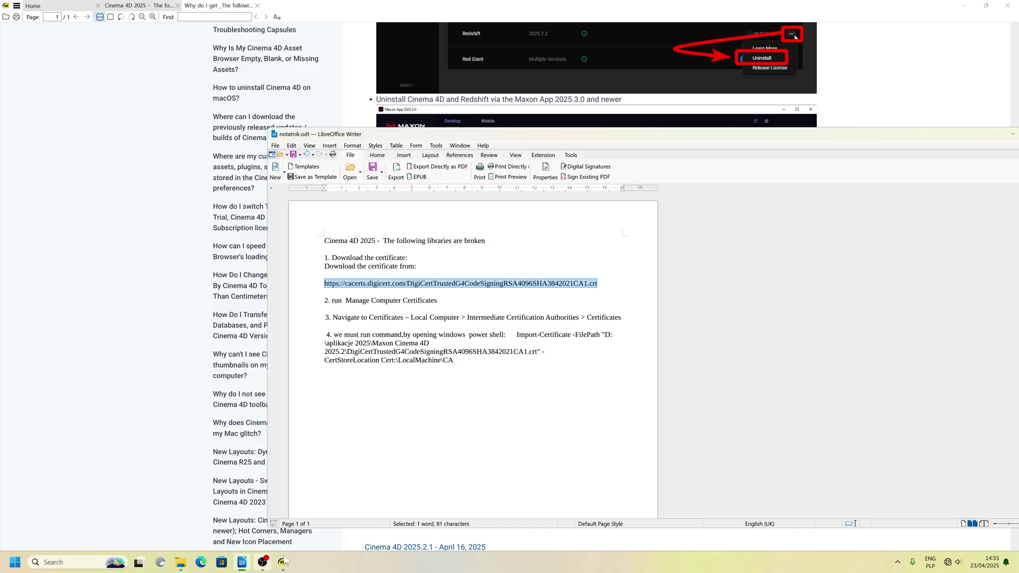
Show the notatnik.odt notes full screen in LibreOffice Writer and clear the selection of the download link.
left_click_drag(867, 140, 578, 312)
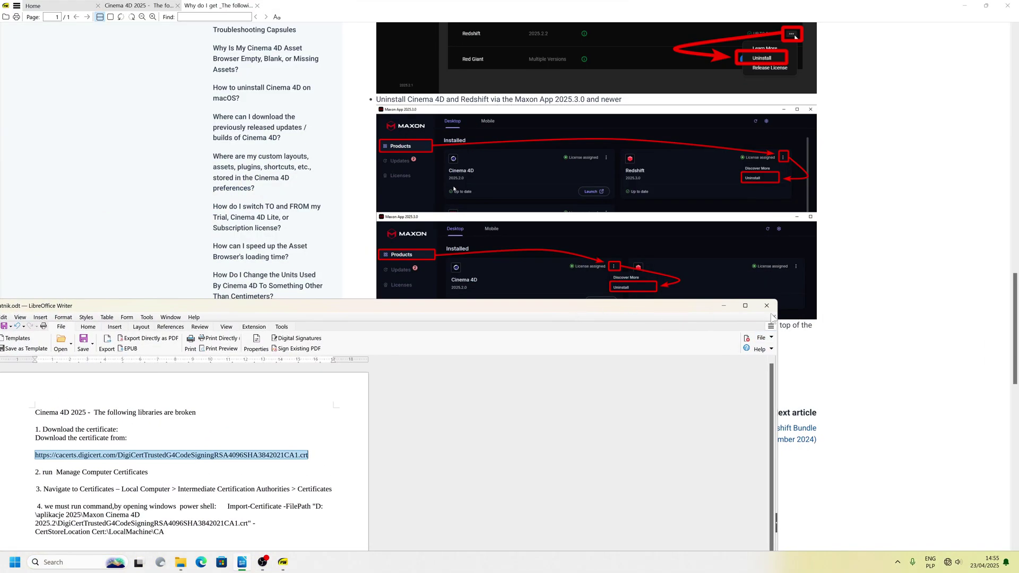
left_click(724, 306)
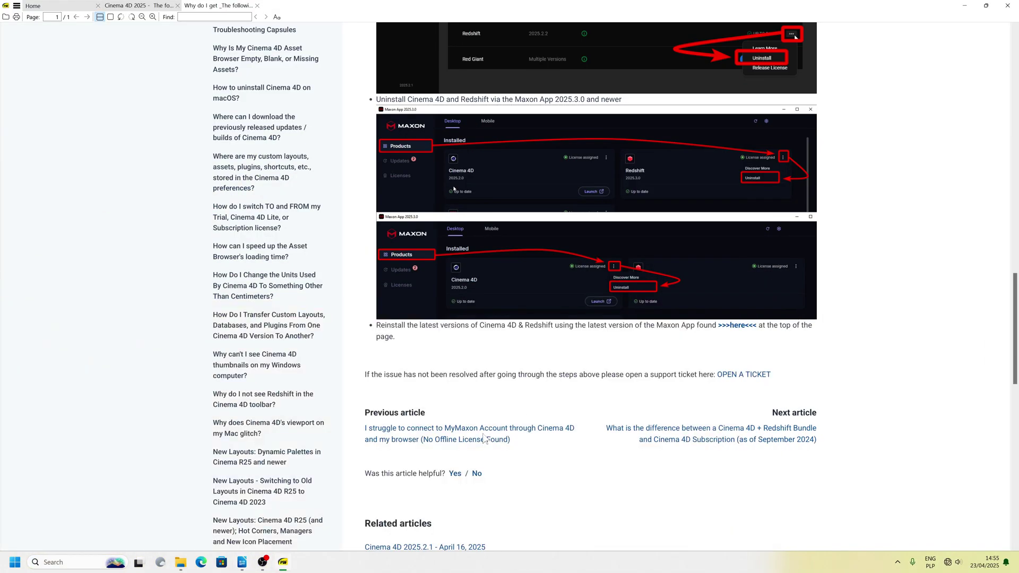
left_click(283, 564)
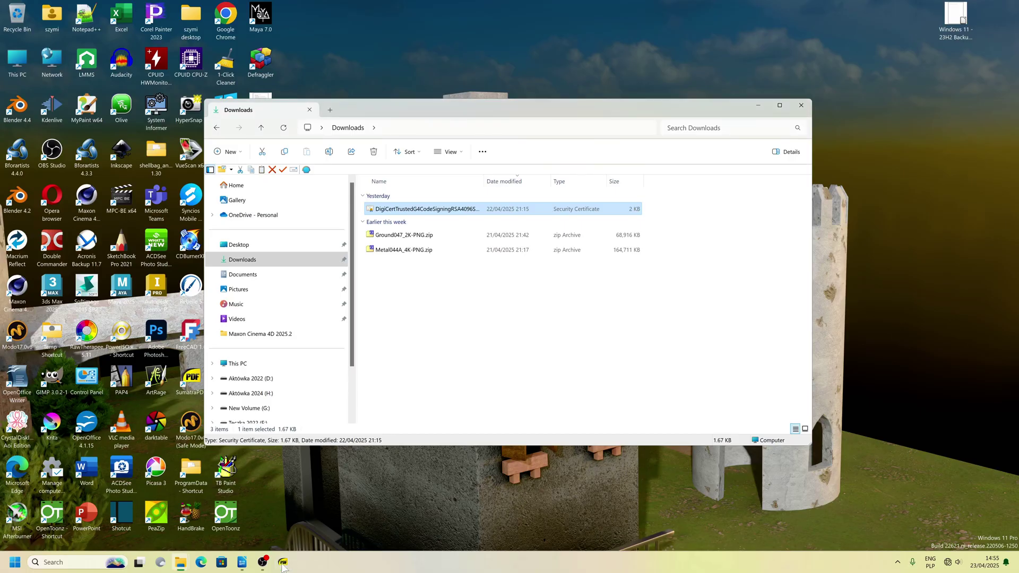
left_click(283, 564)
left_click(241, 565)
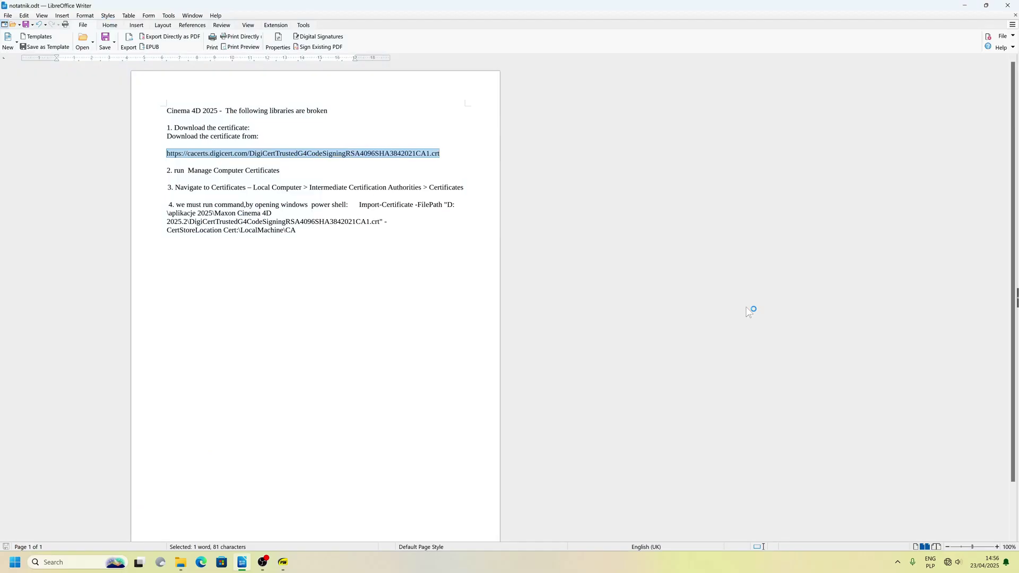
left_click(746, 305)
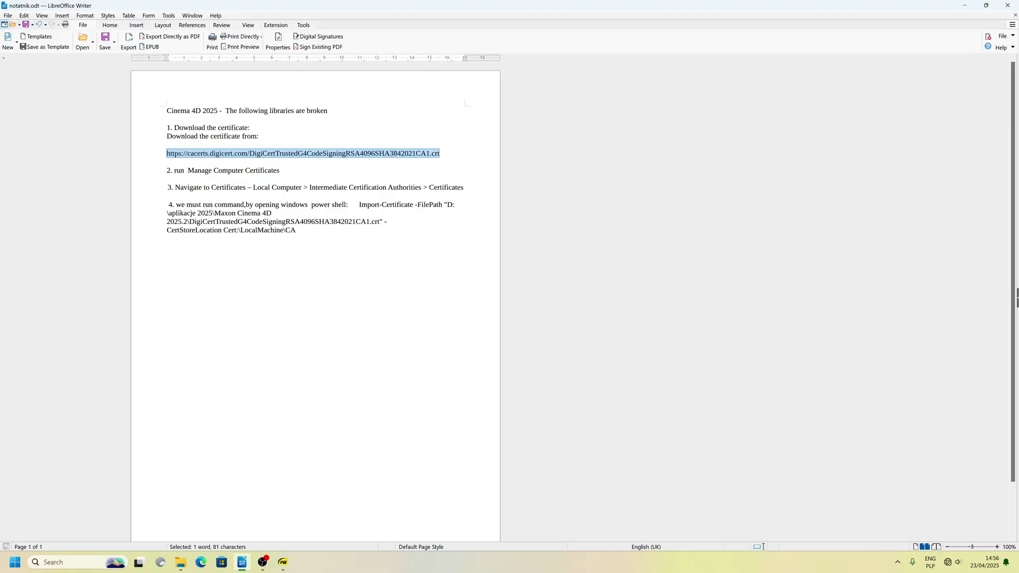
left_click(289, 176)
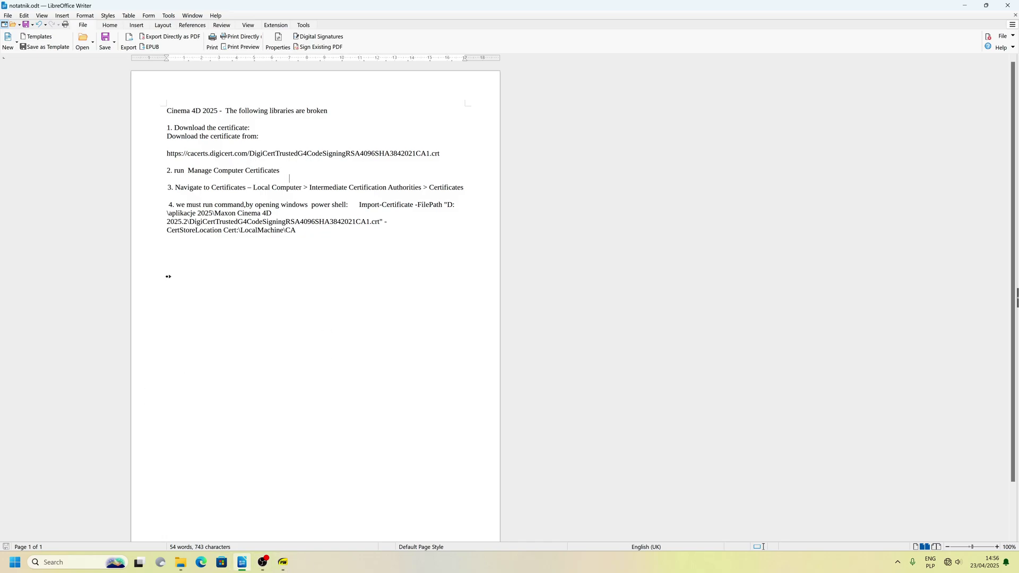
Switch to the Maxon Cinema 4D 2025.2 folder in File Explorer and copy its path, D:\aplikacje 2025\Maxon Cinema 4D 2025.2.
left_click(182, 564)
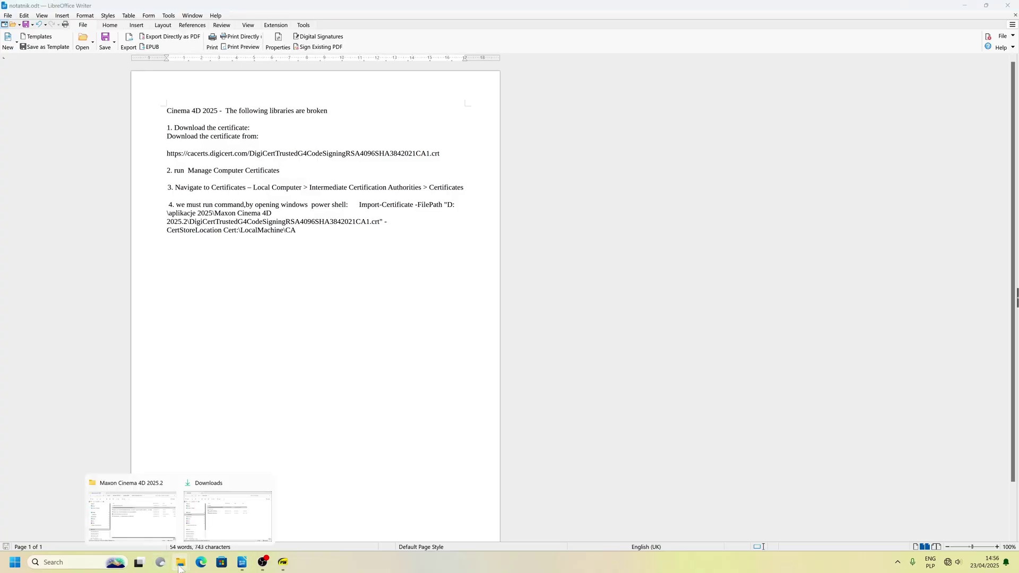
left_click(144, 536)
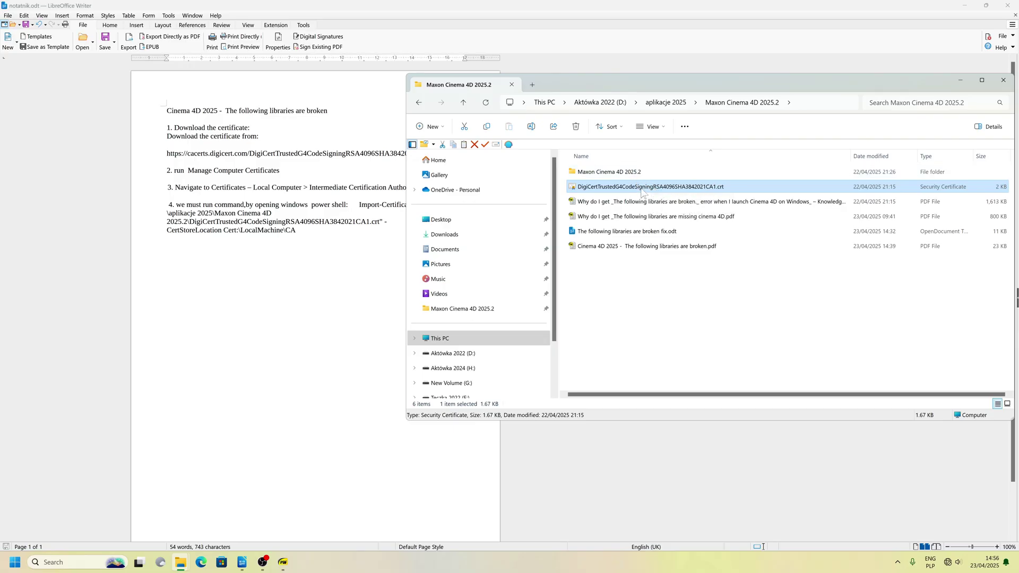
left_click(802, 106)
right_click(799, 106)
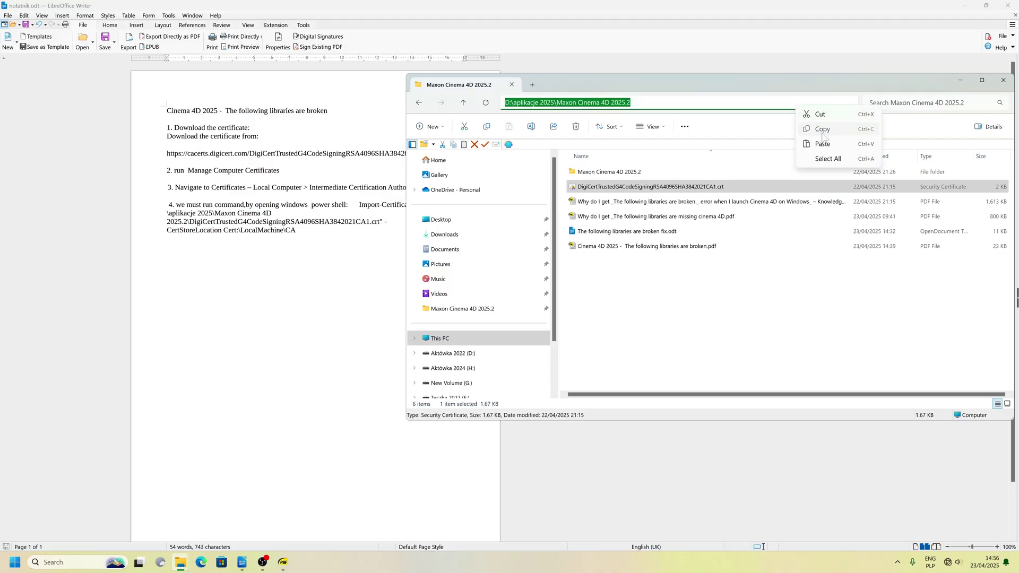
left_click(823, 130)
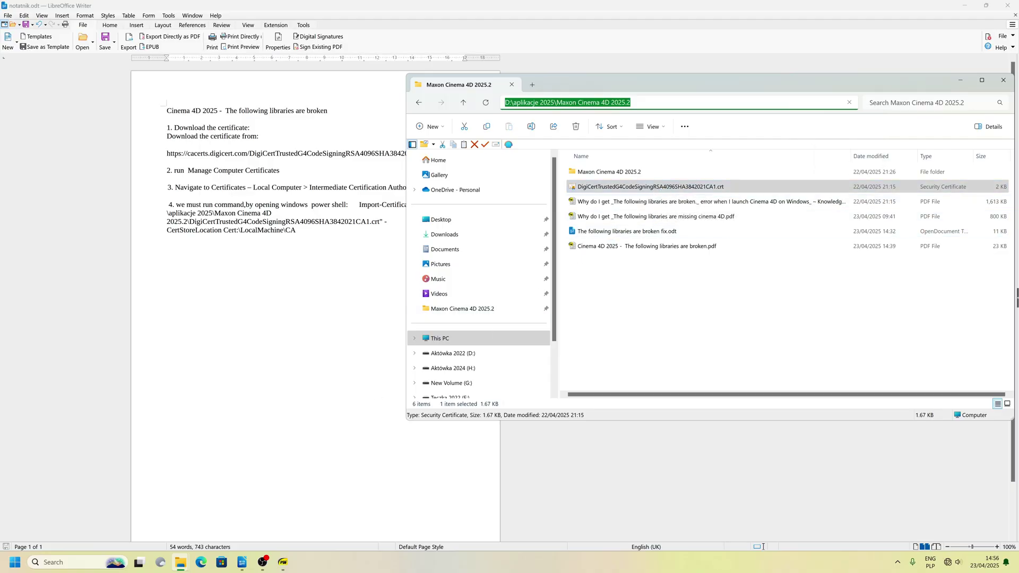
Return to the notes and copy the text "Manage Computer Certificates" from the second instruction.
left_click(248, 153)
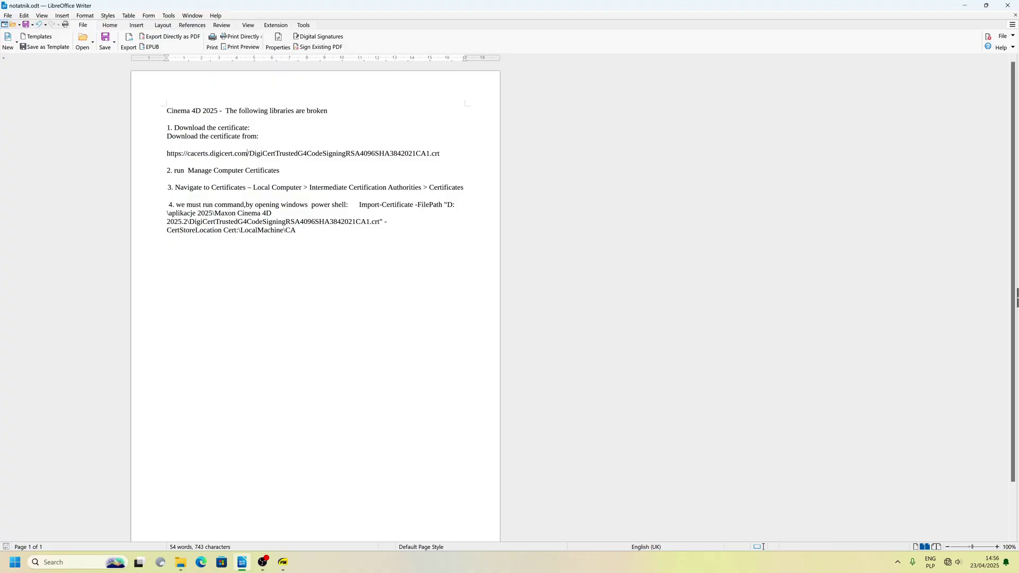
left_click_drag(280, 170, 187, 171)
right_click(203, 172)
left_click(224, 186)
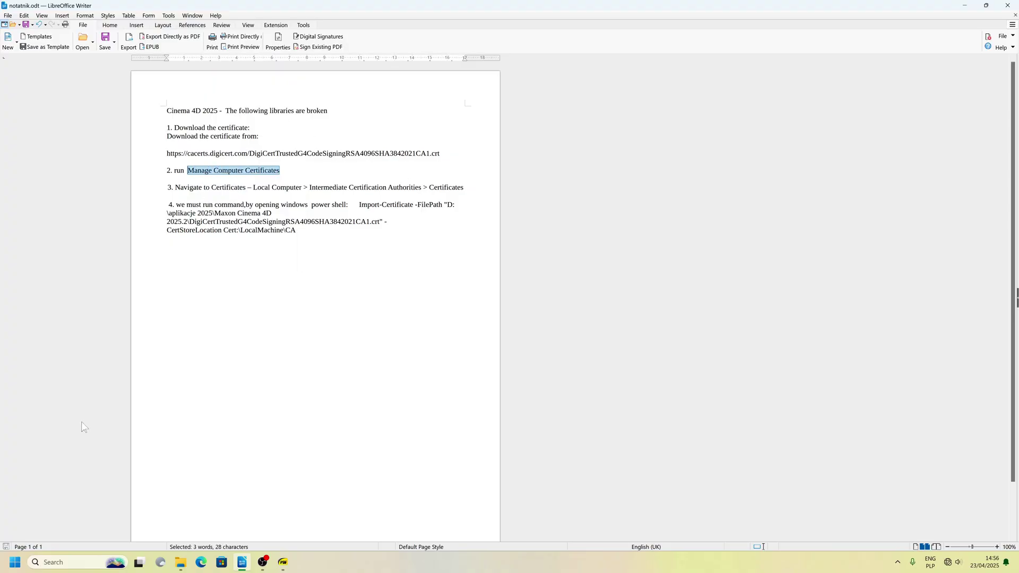
key("super")
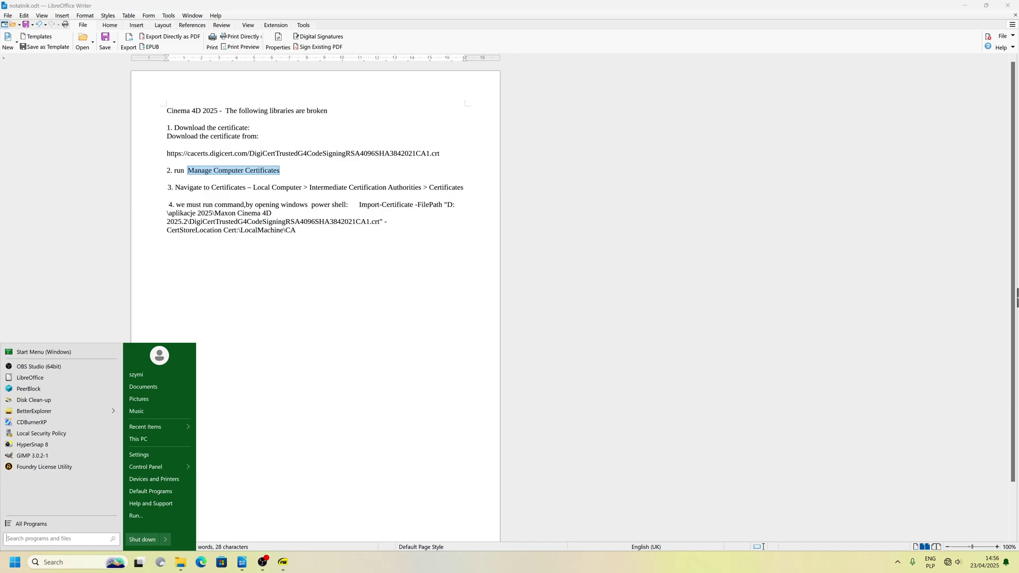
right_click(24, 539)
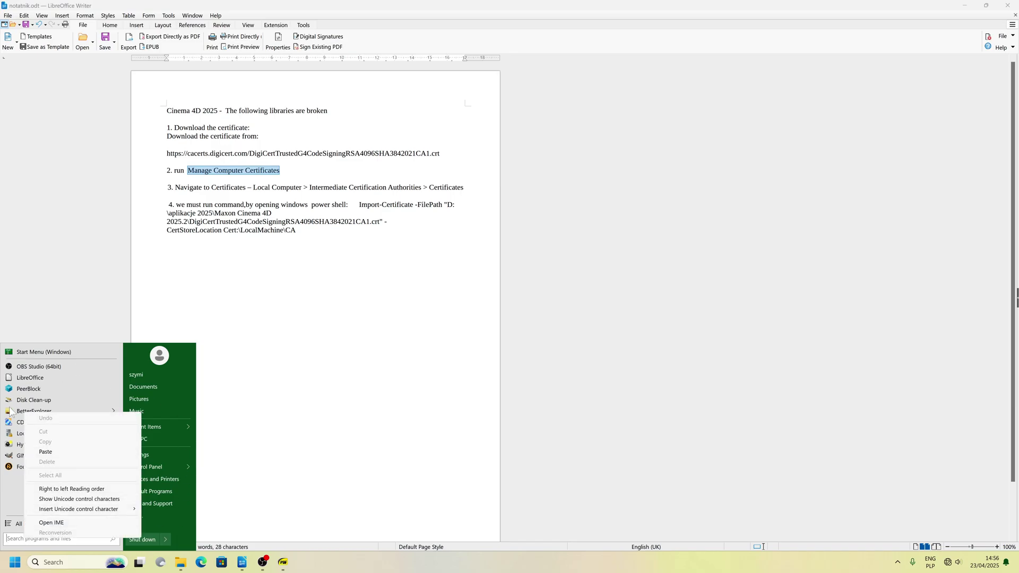
left_click(26, 542)
right_click(15, 559)
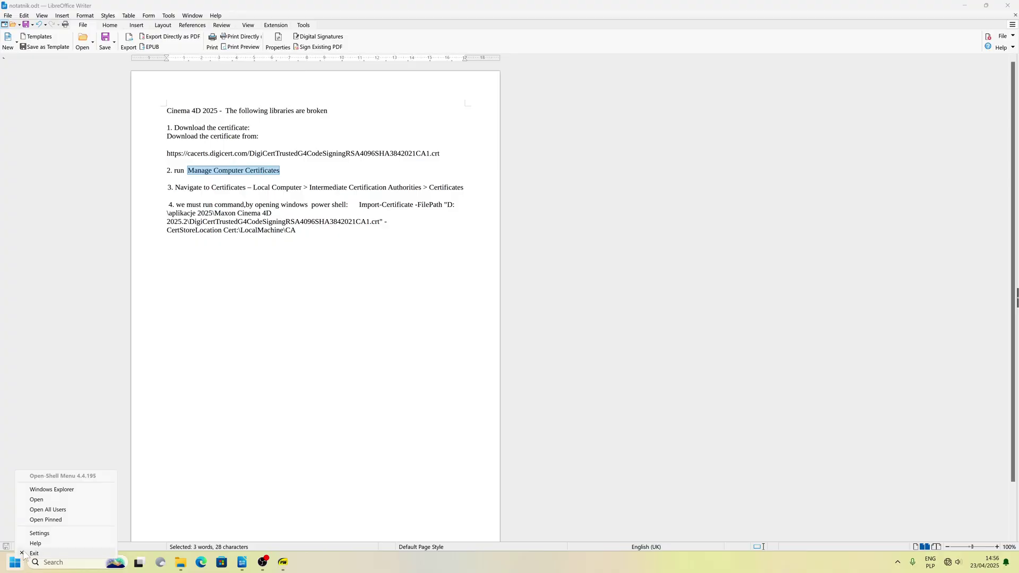
left_click(39, 533)
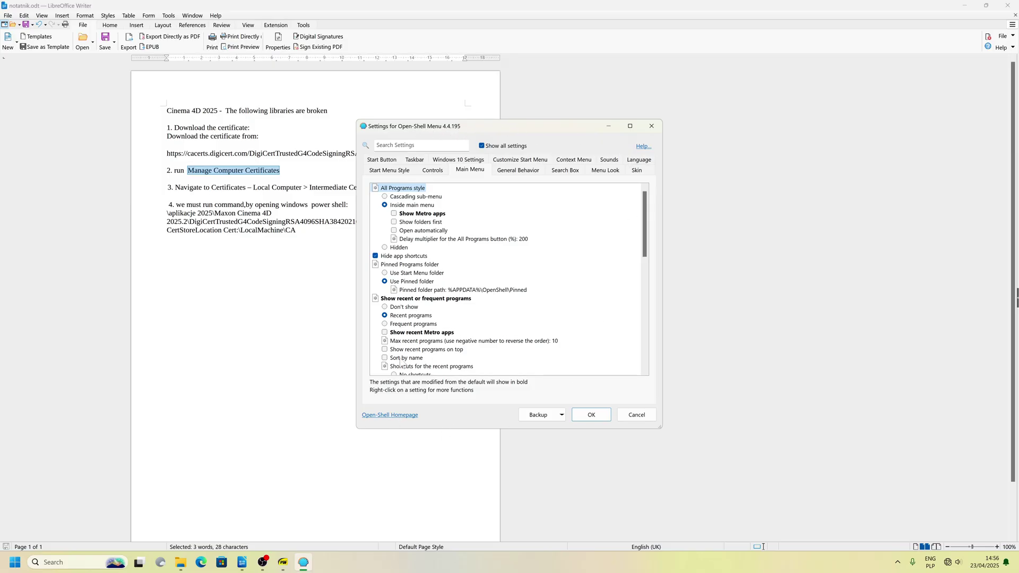
left_click(637, 171)
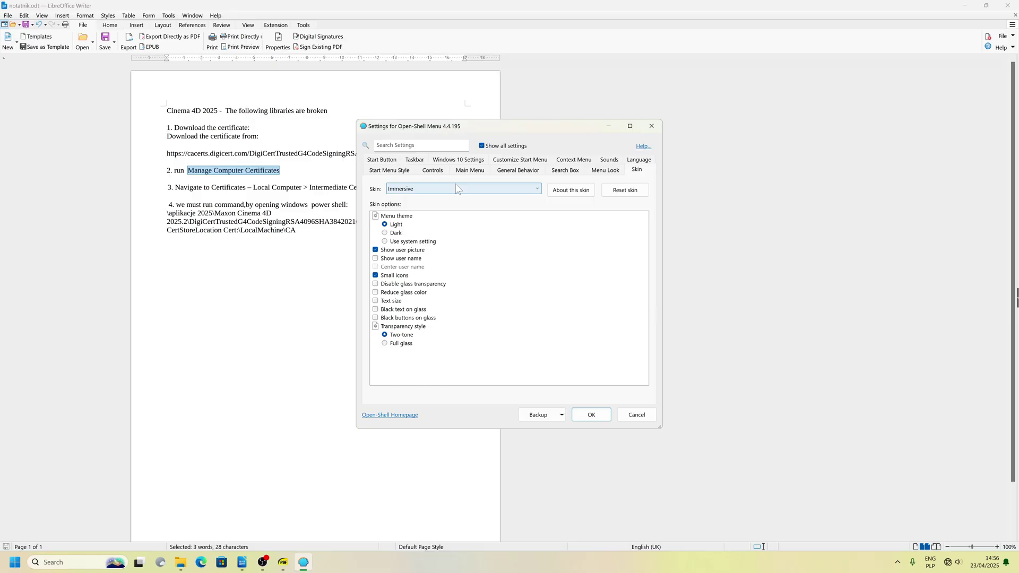
left_click(379, 162)
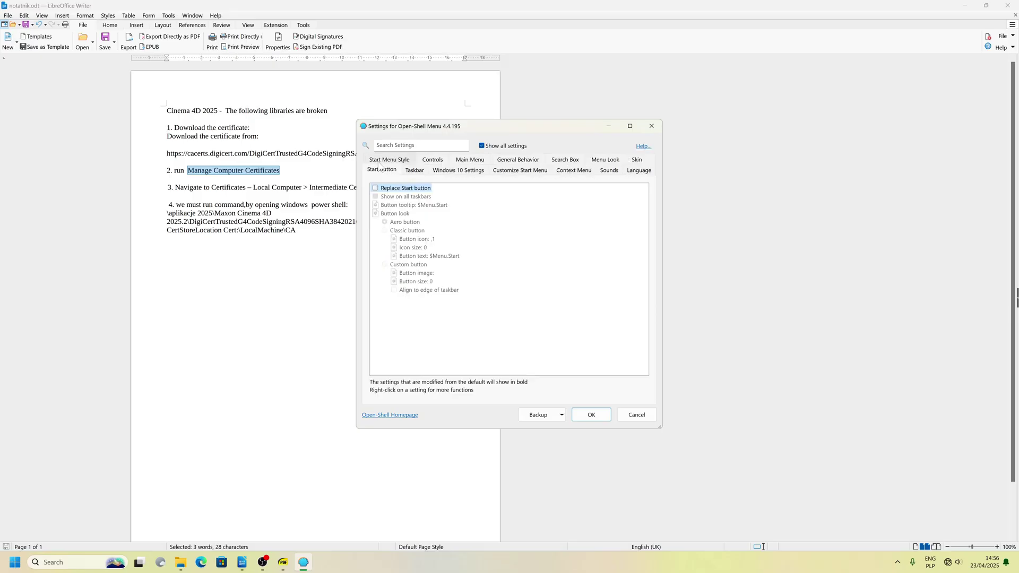
left_click(654, 128)
Search the installed programs for the copied text "Manage Computer Certificates" and launch the matching certificate manager.
left_click(15, 562)
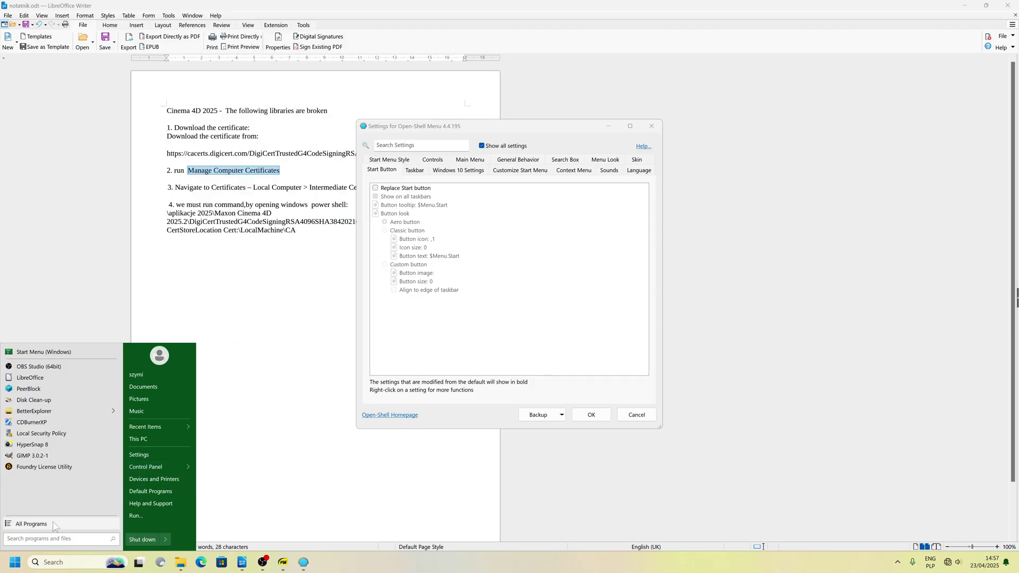
left_click(52, 521)
right_click(32, 538)
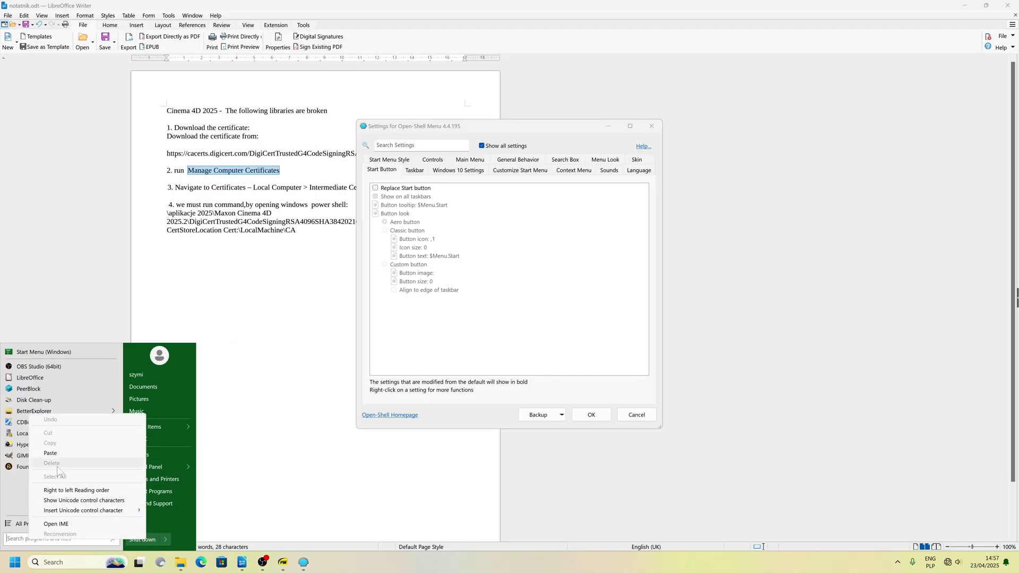
left_click(56, 459)
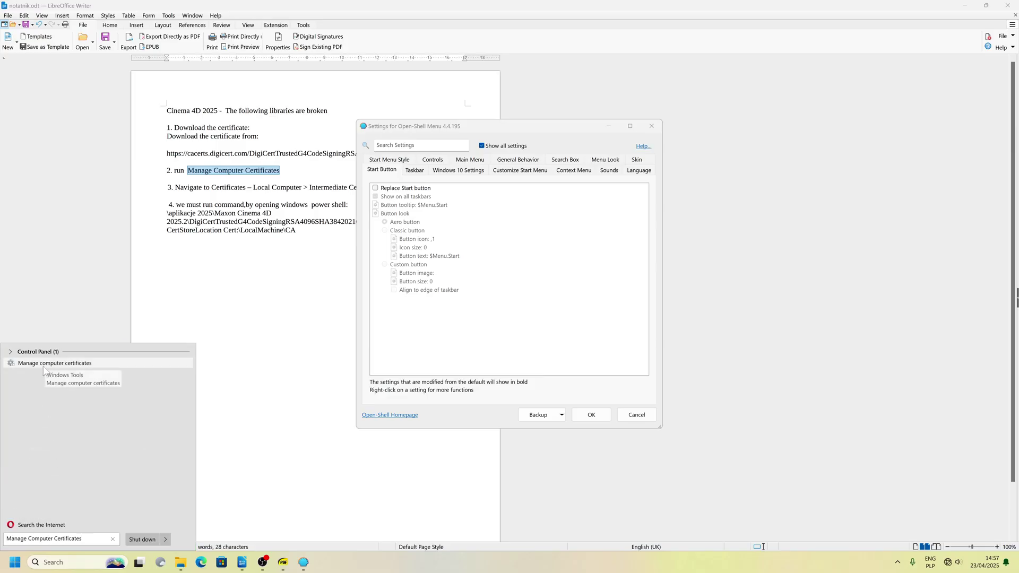
left_click(52, 364)
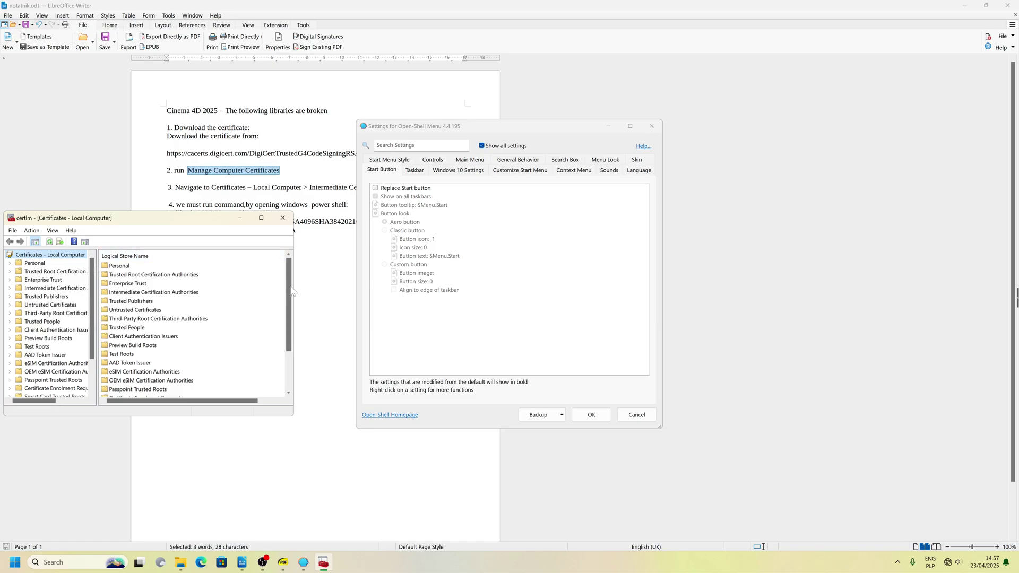
Widen the certificate manager and its store tree, close the Open-Shell settings, and place the manager beside the notes text.
left_click_drag(296, 283, 486, 282)
left_click_drag(98, 281, 193, 284)
left_click_drag(358, 218, 512, 239)
left_click(652, 126)
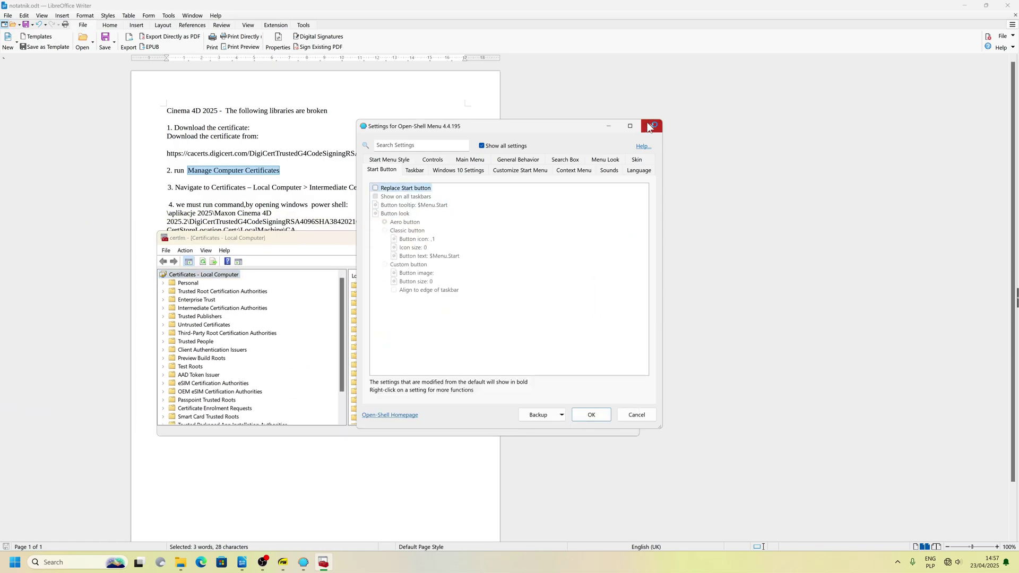
left_click_drag(266, 242, 616, 243)
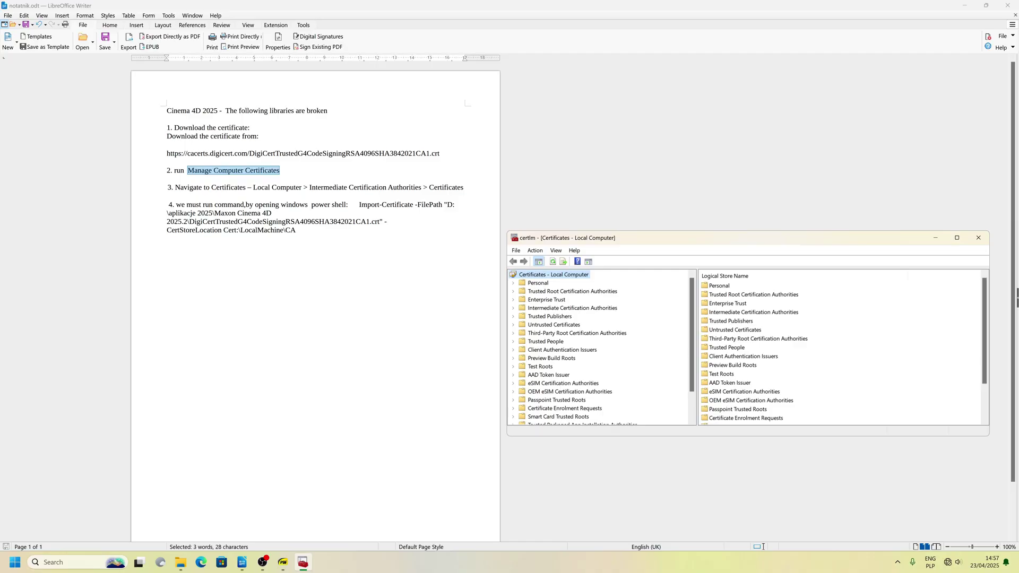
Start a certificate import into the Certificates folder under Intermediate Certification Authorities.
left_click(513, 309)
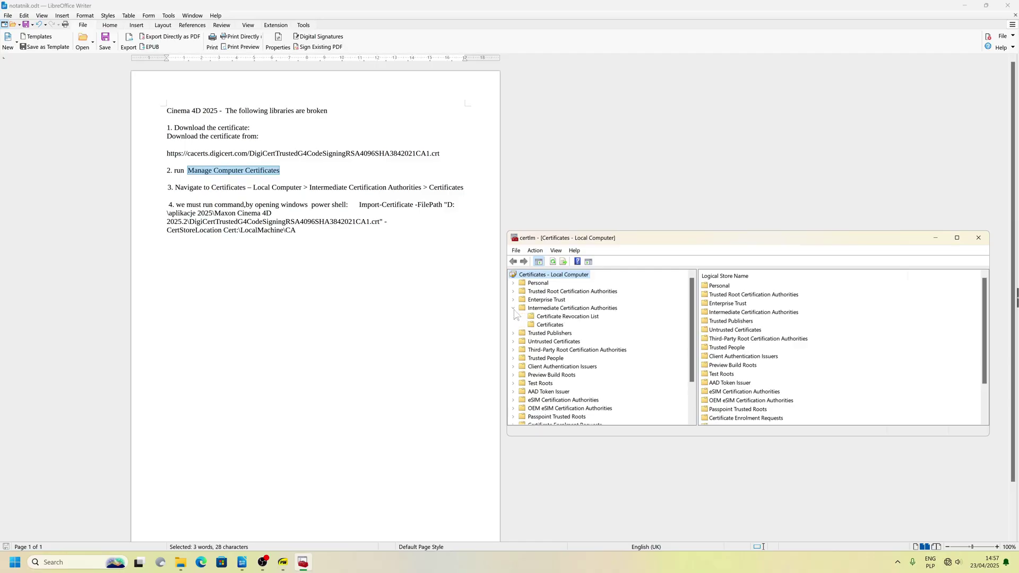
left_click(557, 325)
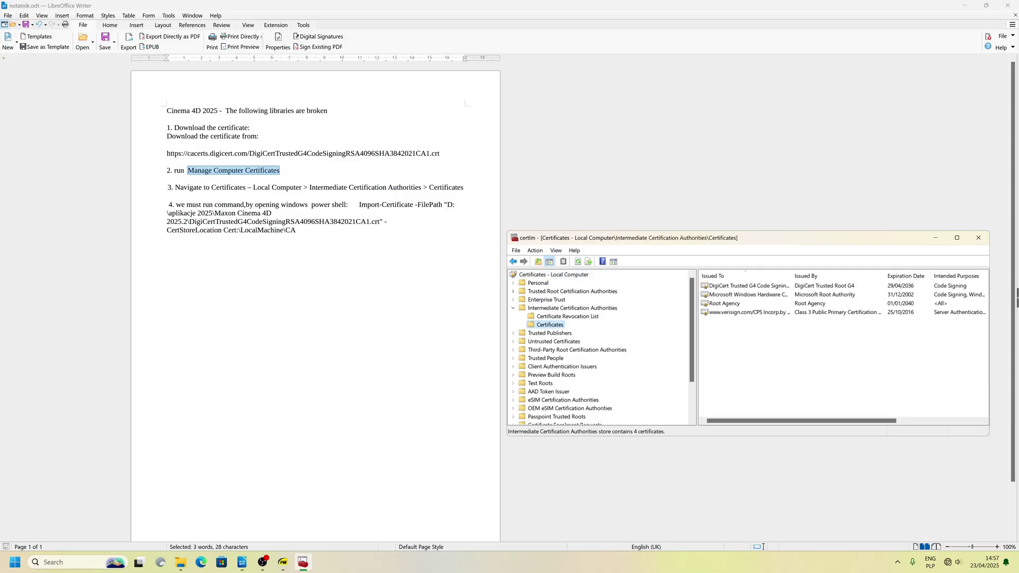
right_click(559, 328)
mouse_move(589, 331)
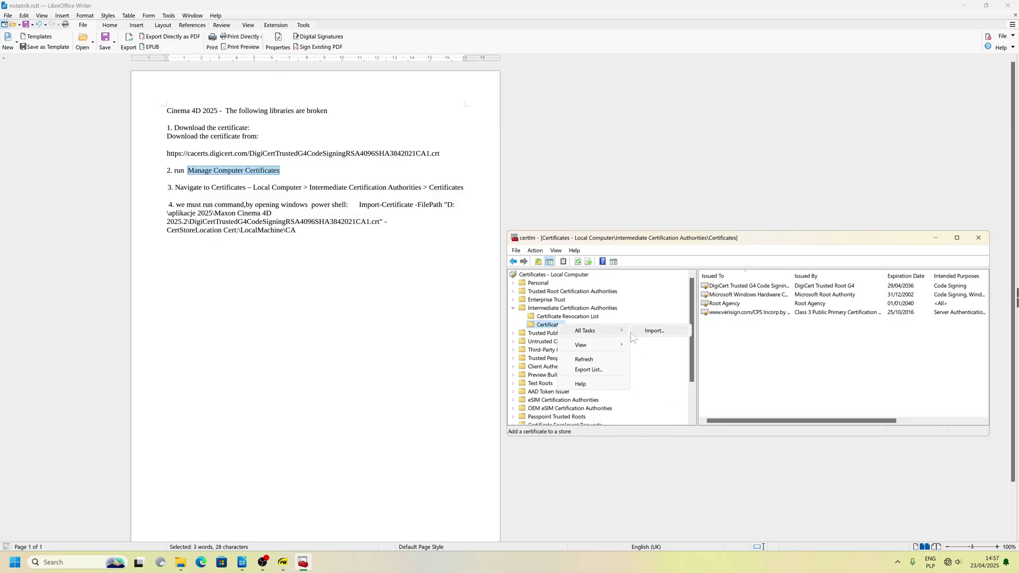
left_click(651, 332)
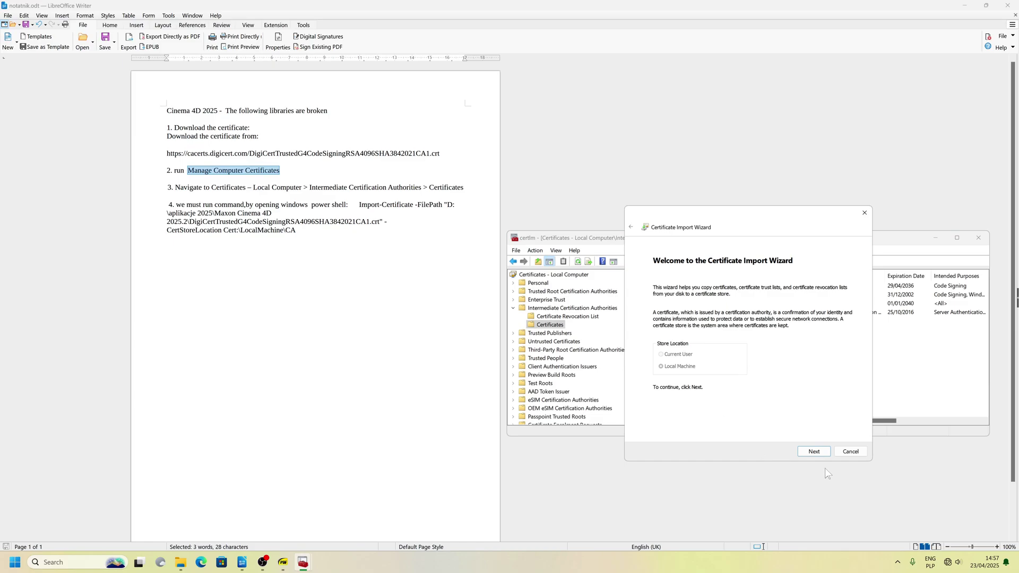
Choose DigiCertTrustedG4CodeSigningRSA4096SHA3842021CA1.crt from the Maxon Cinema 4D 2025.2 folder as the file to import.
left_click(822, 452)
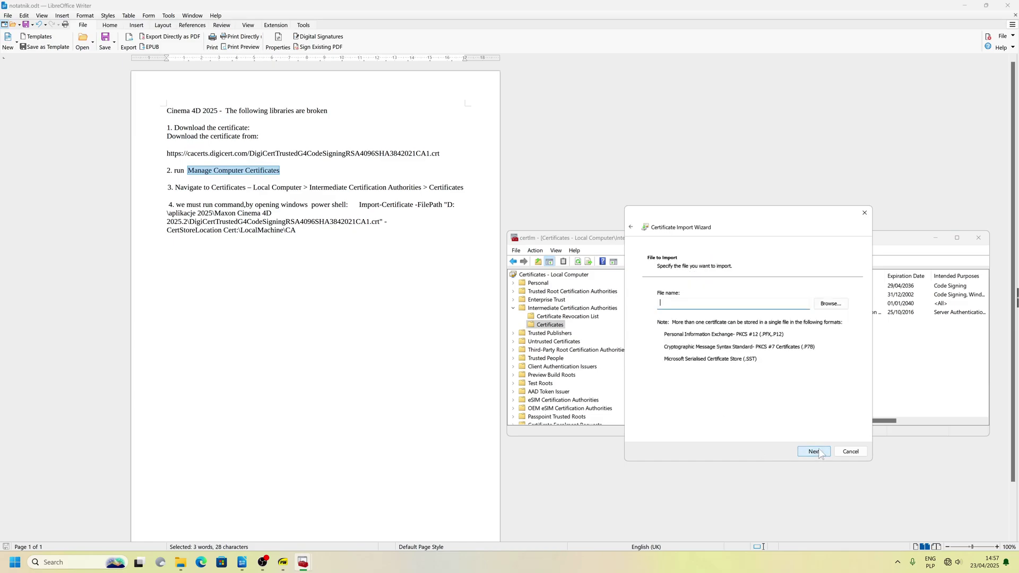
left_click(831, 305)
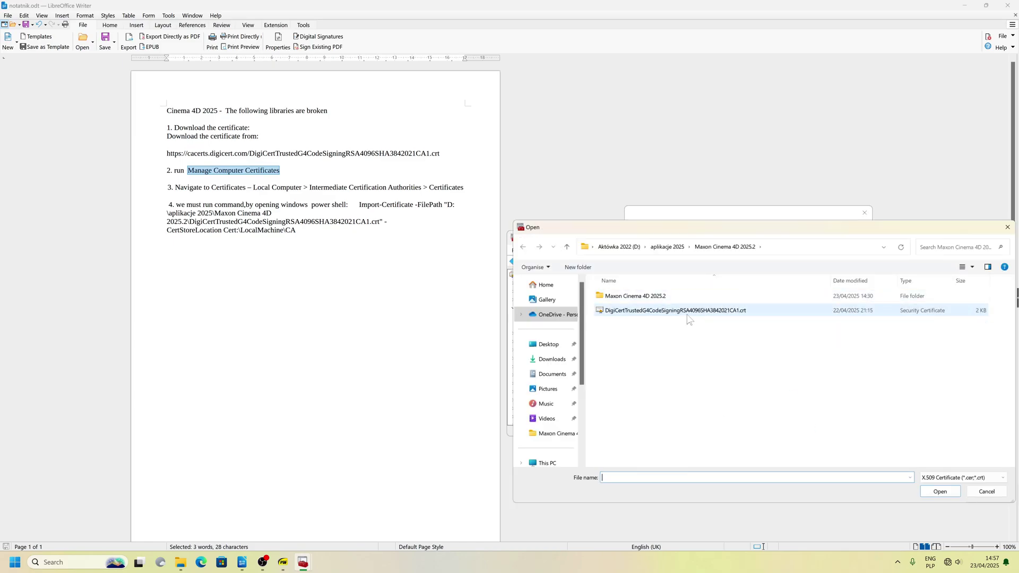
left_click(689, 319)
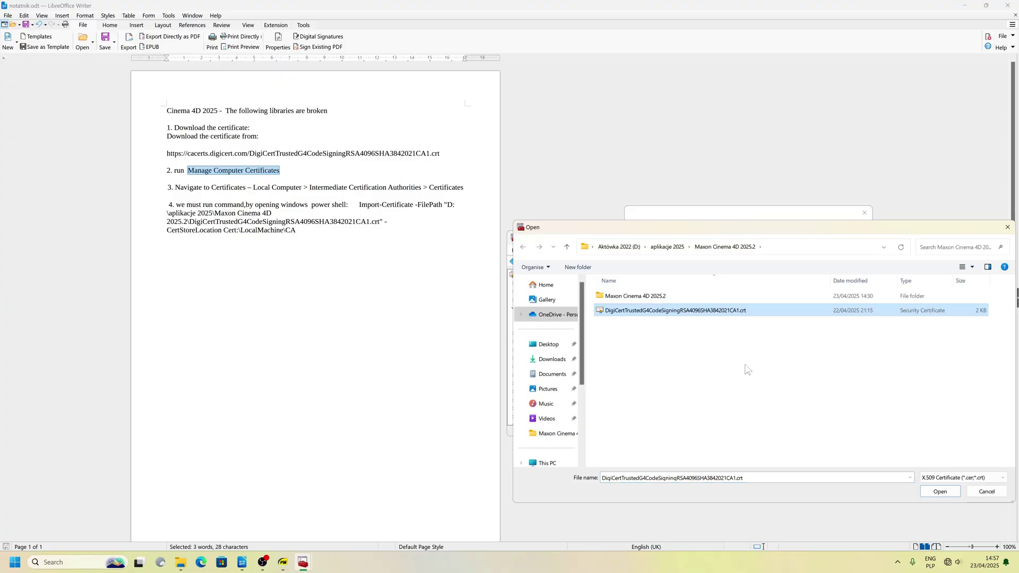
left_click(942, 493)
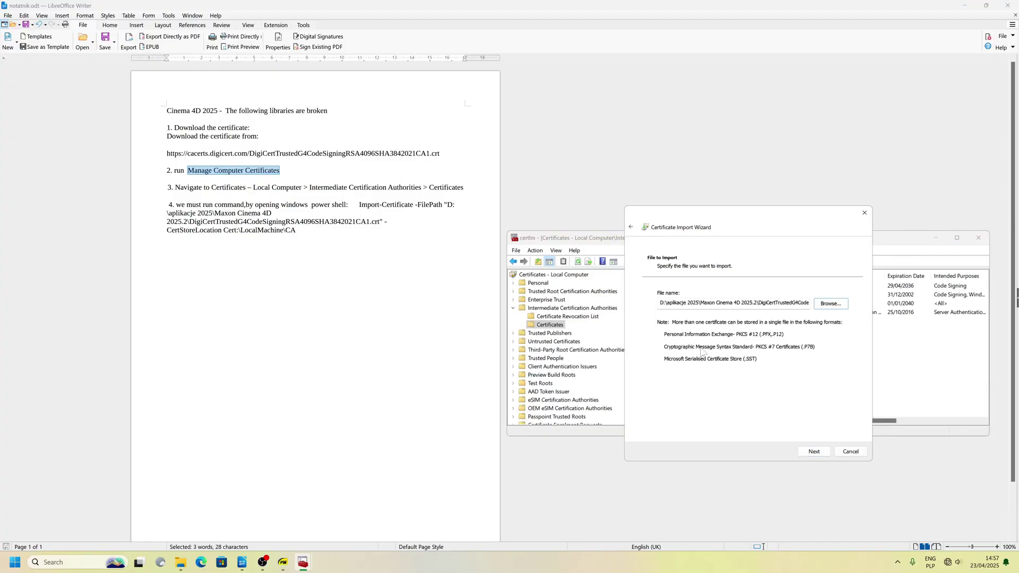
Finish importing the certificate with Intermediate Certification Authorities as its store, then close the certificate manager.
left_click(814, 452)
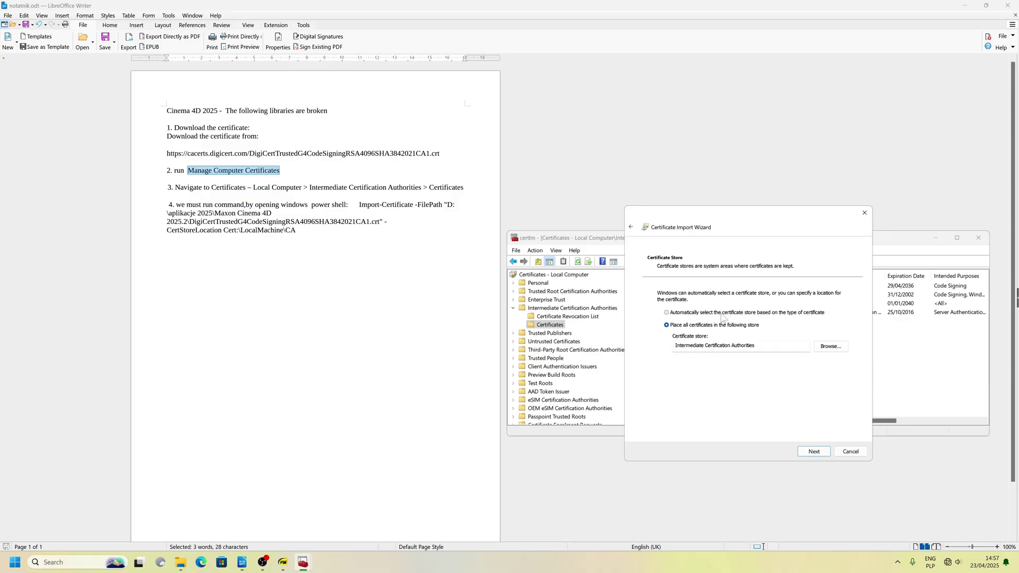
left_click(831, 347)
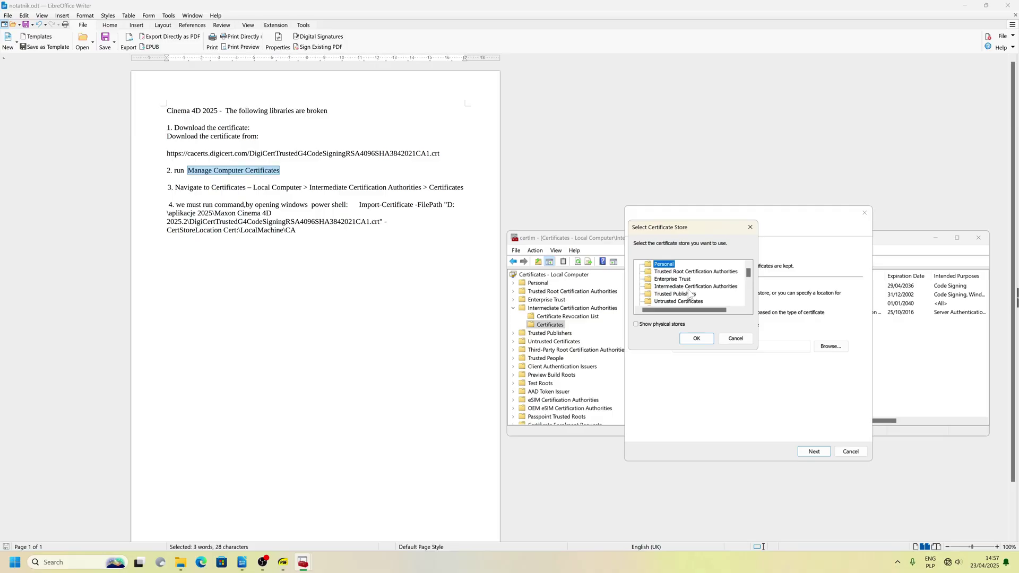
left_click(722, 287)
left_click(697, 339)
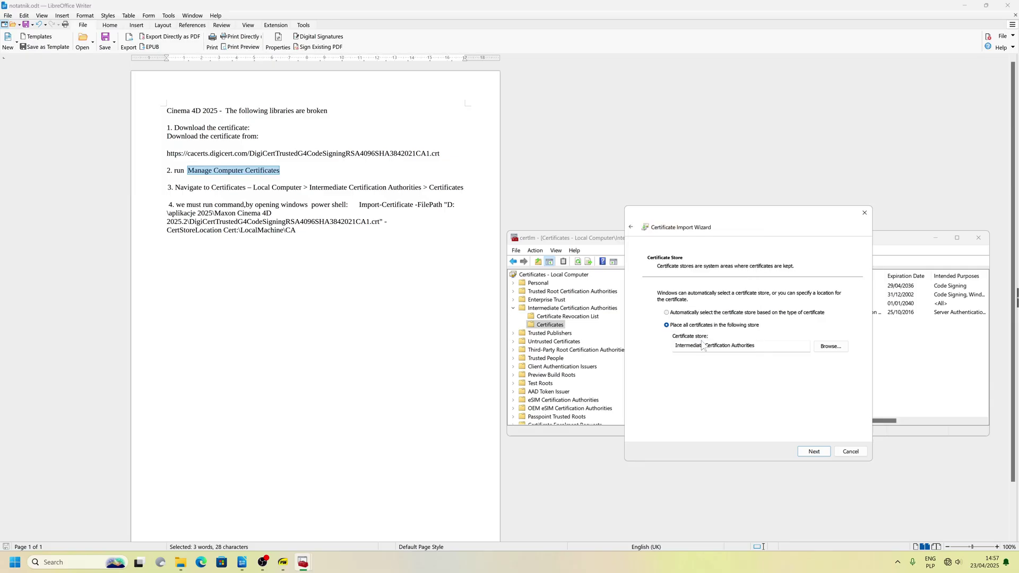
left_click(815, 453)
left_click(815, 453)
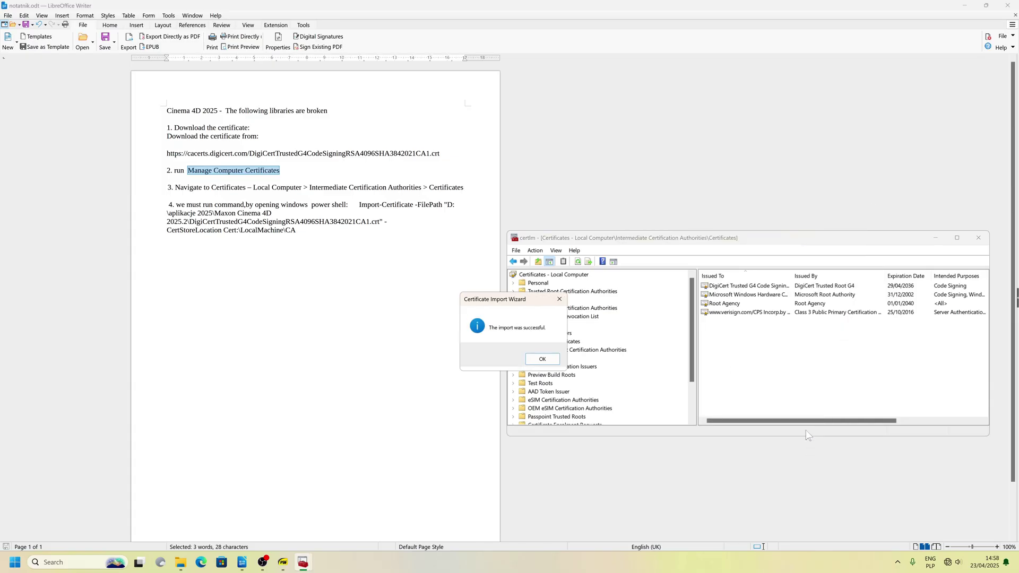
left_click(543, 362)
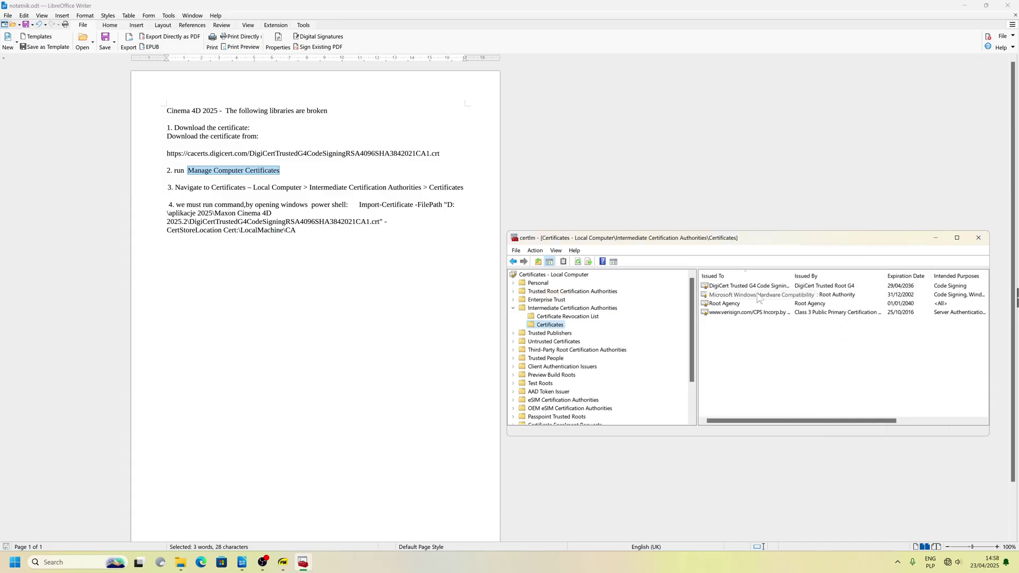
left_click(978, 237)
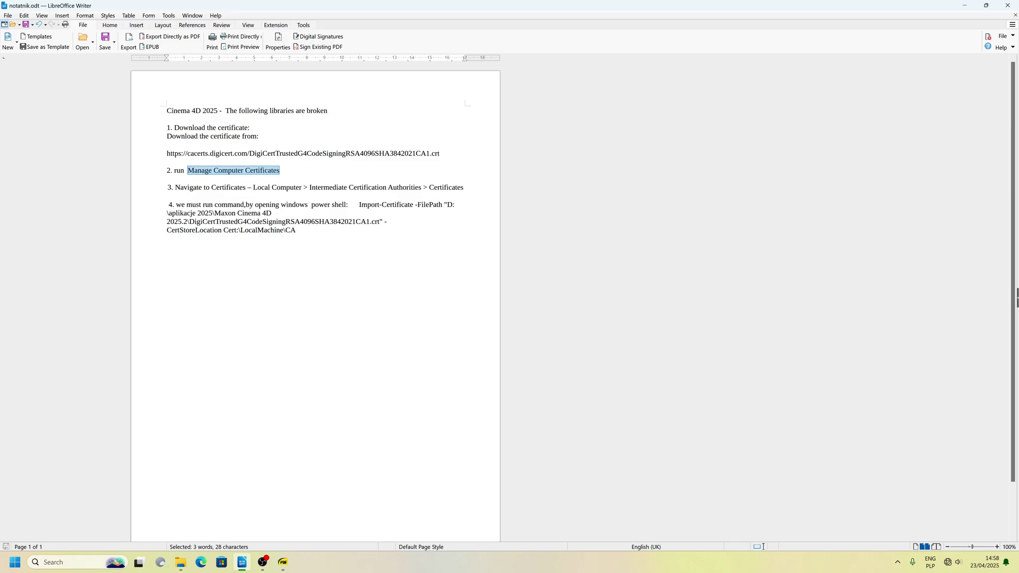
Launch Maxon Cinema 4D 2025 from the Maxon Cinema 4D folder of the installed programs.
left_click(15, 562)
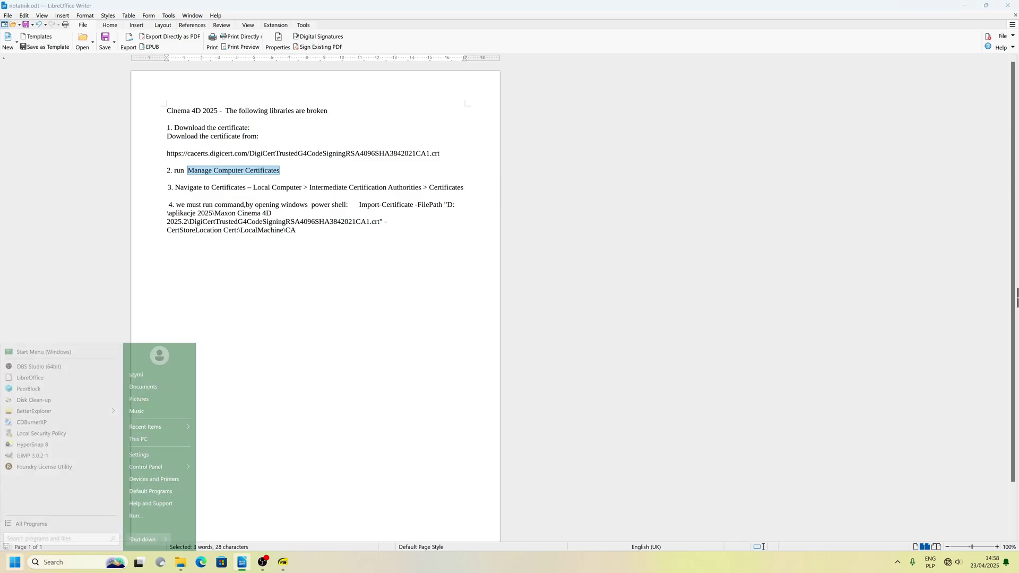
left_click(45, 530)
left_click_drag(118, 372, 118, 453)
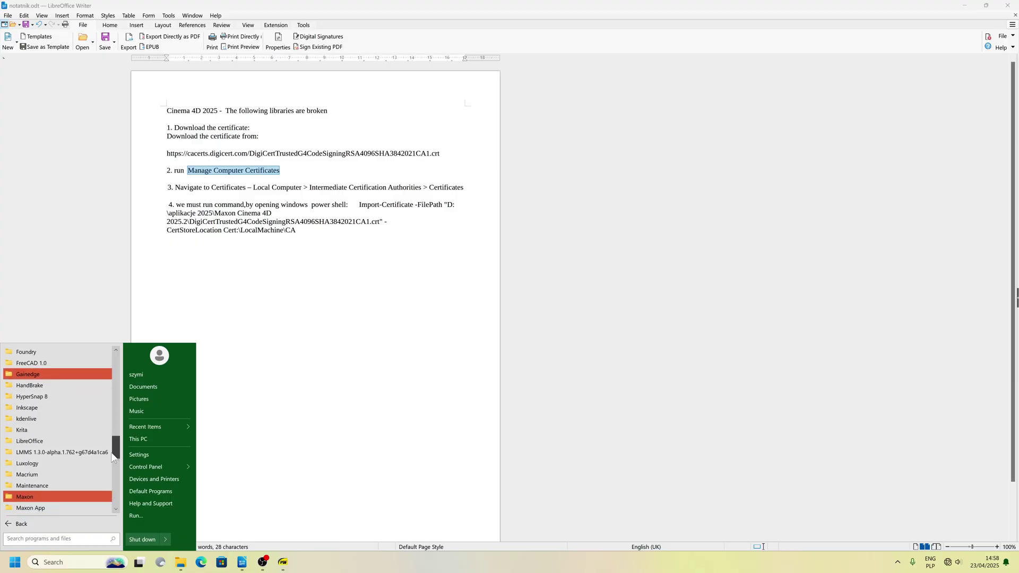
left_click(32, 498)
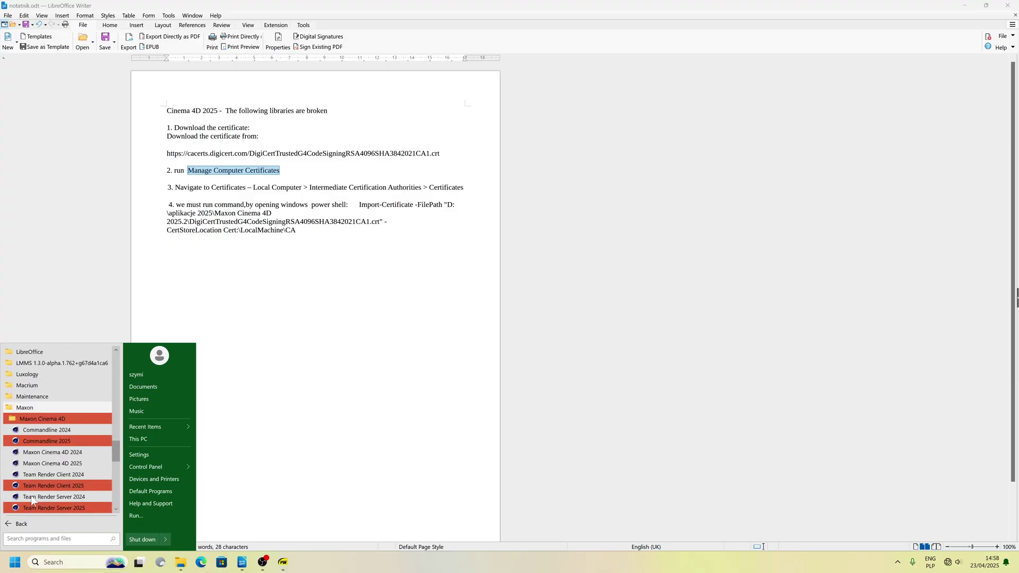
left_click(78, 464)
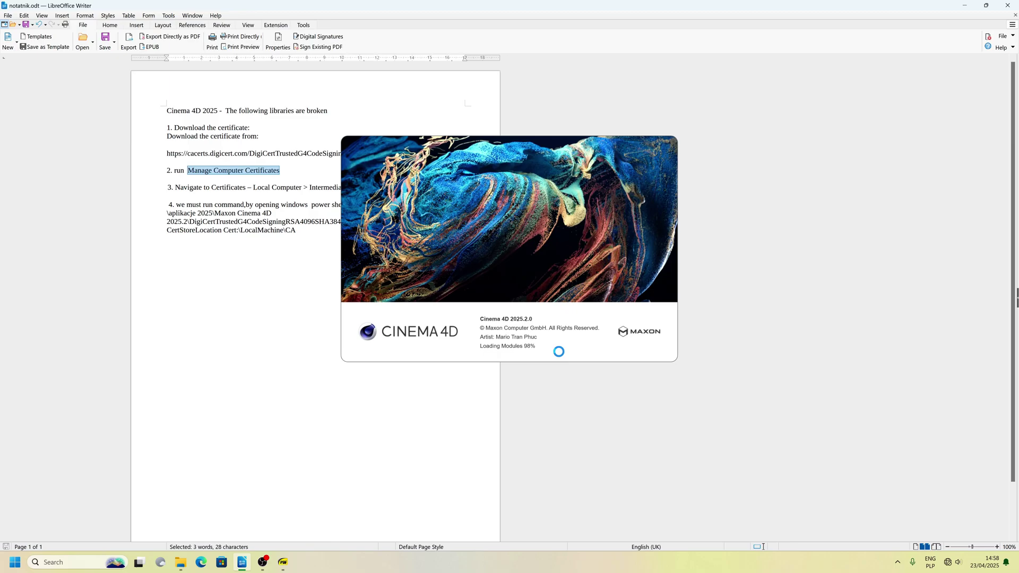
Open the system process monitor, move it beside the notes text, and examine the activity of the Cinema 4D.exe process.
right_click(433, 570)
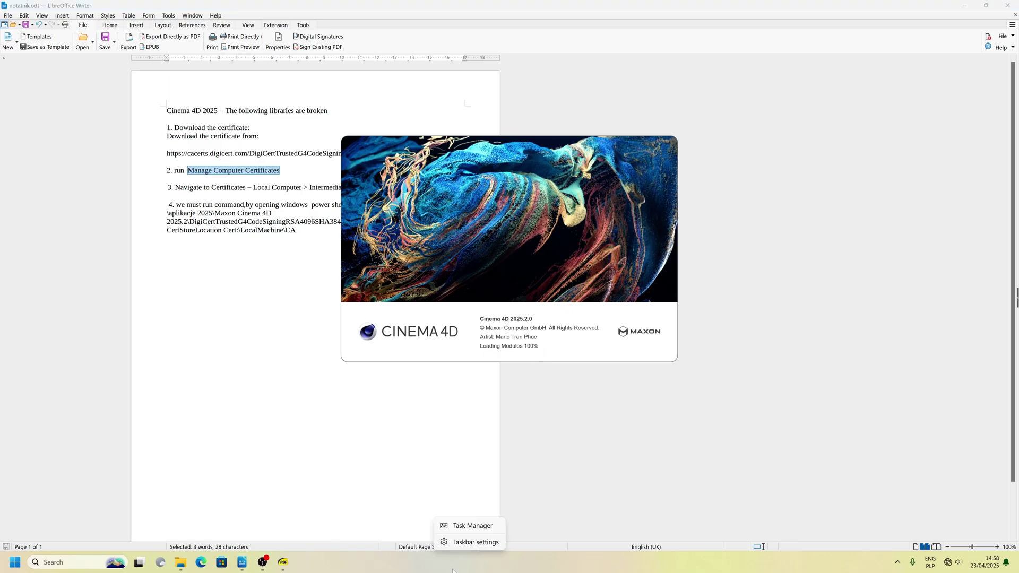
left_click(482, 529)
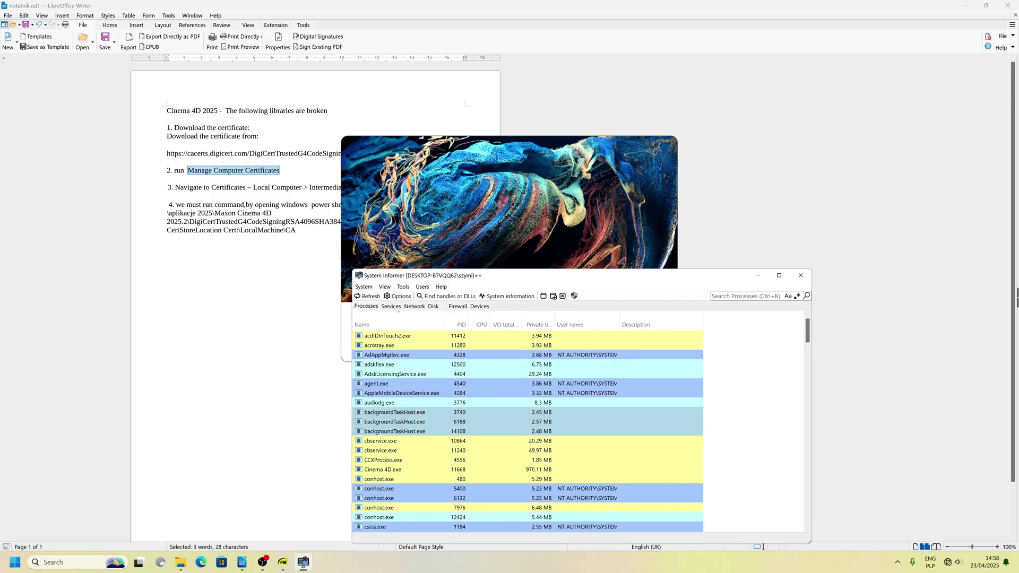
left_click(266, 340)
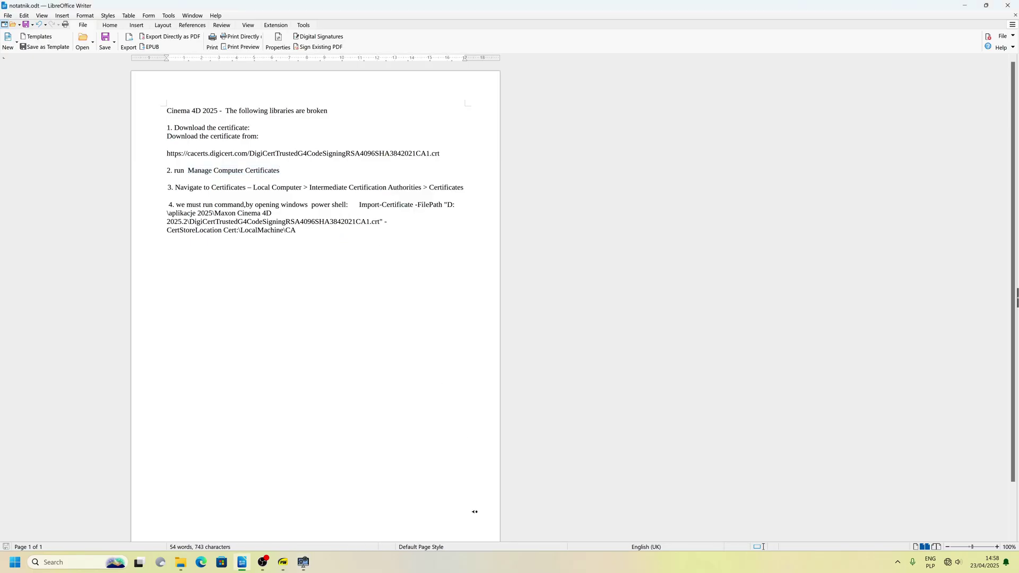
left_click(301, 563)
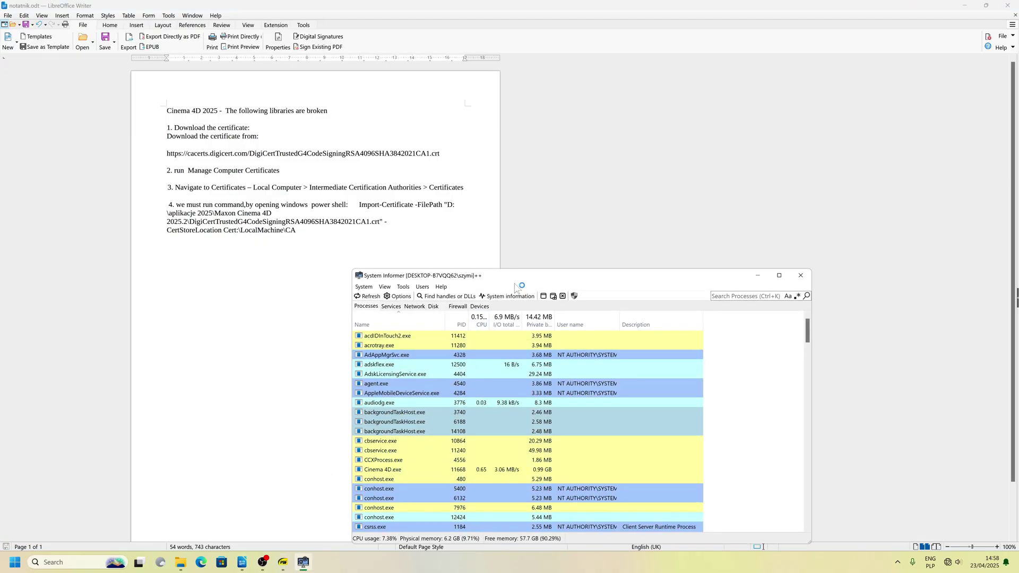
left_click_drag(515, 283, 653, 282)
scroll(534, 402, "down", 3)
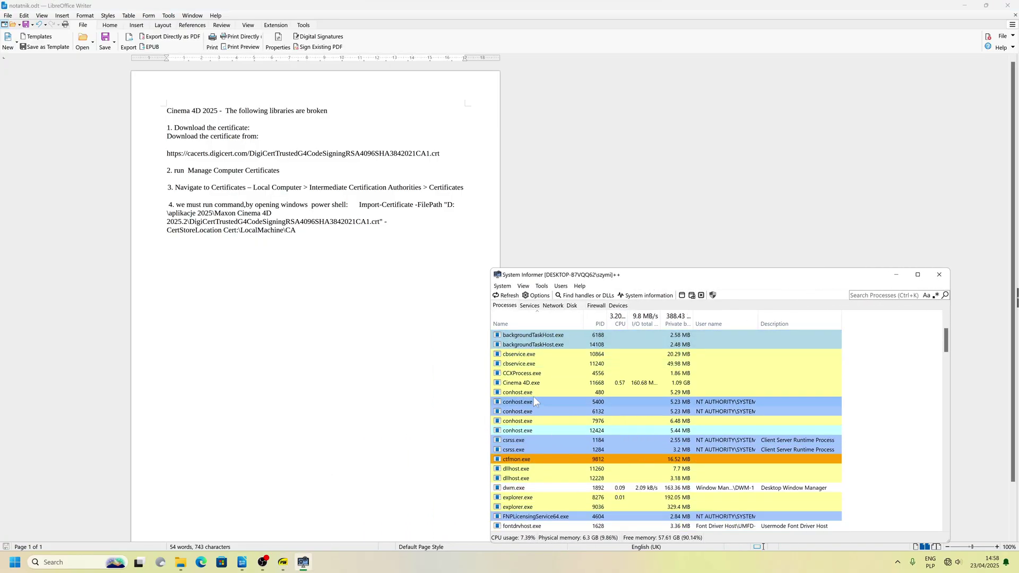
left_click(532, 382)
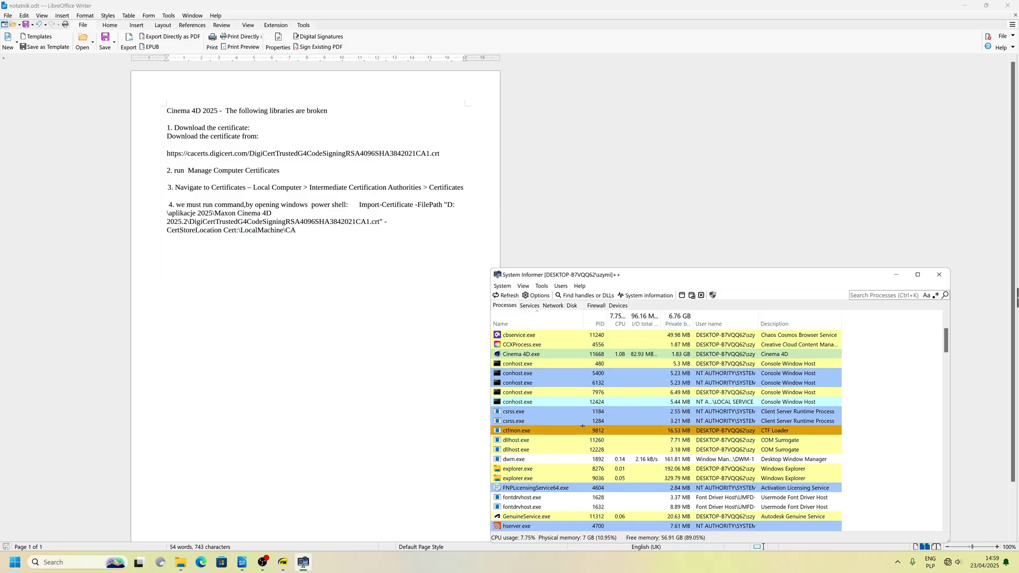
scroll(541, 423, "up", 3)
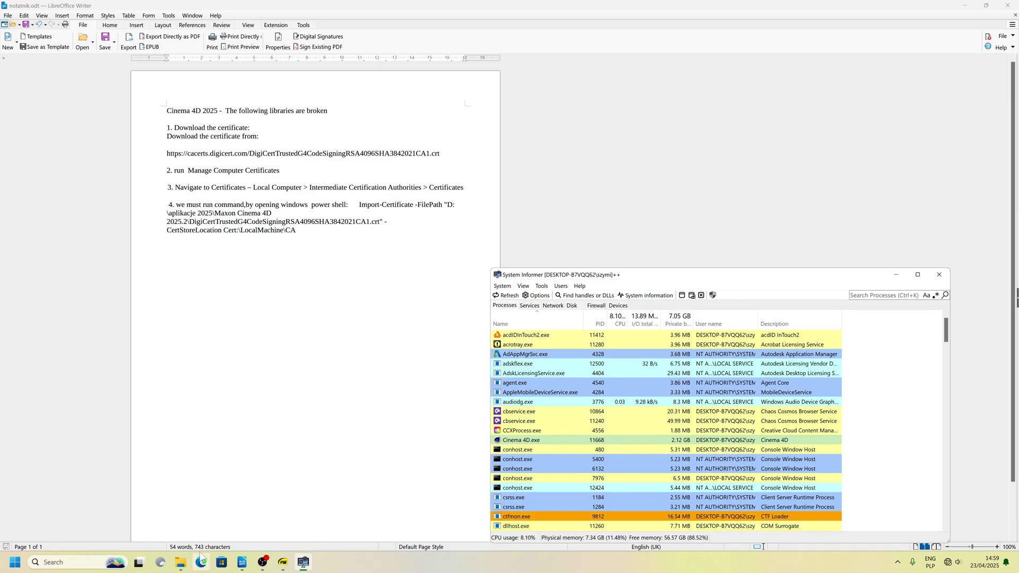
Copy the full object path of DigiCertTrustedG4CodeSigningRSA4096SHA3842021CA1.crt from its security properties in the Maxon Cinema 4D 2025.2 folder.
left_click(183, 564)
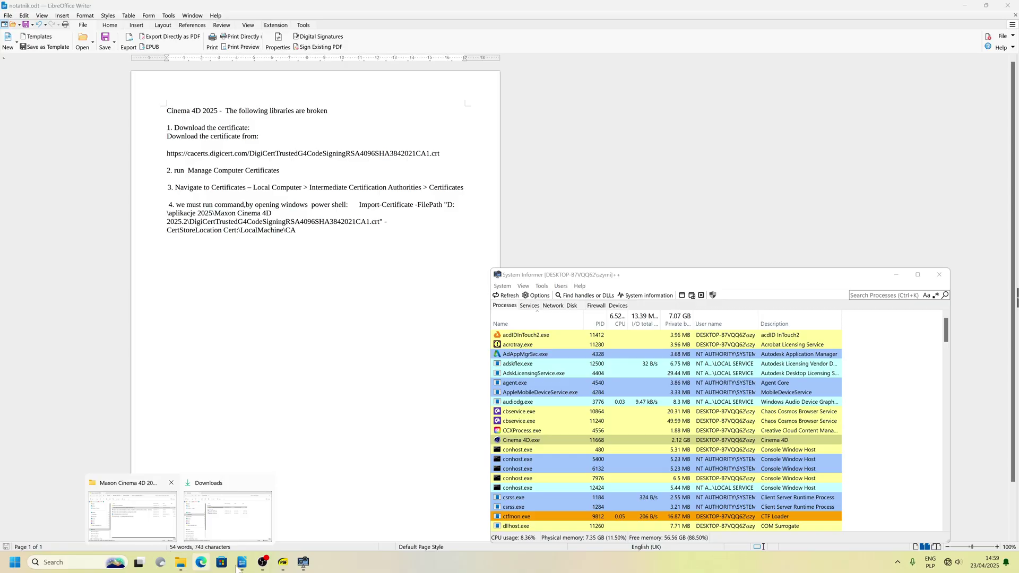
left_click(134, 526)
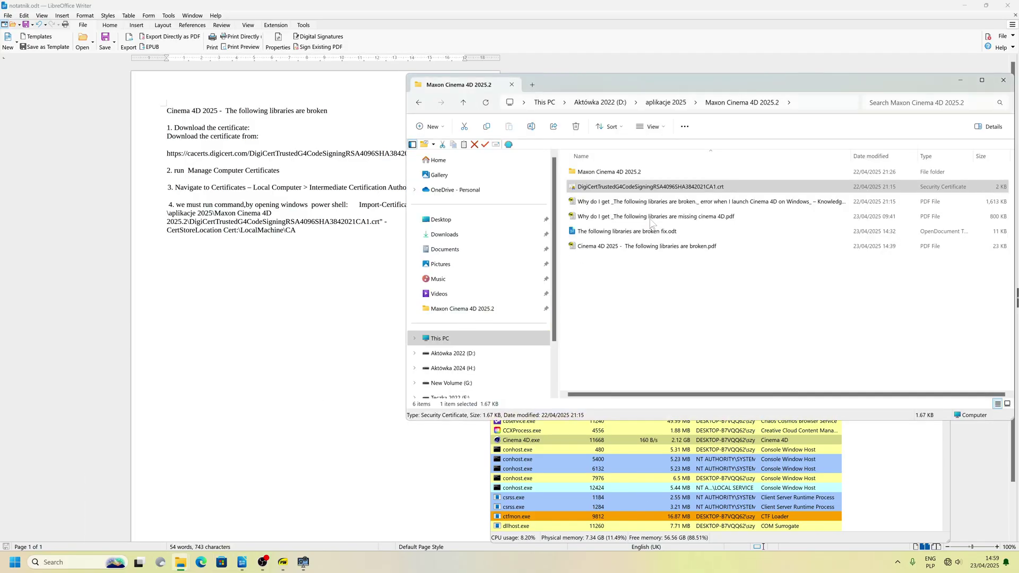
right_click(651, 192)
left_click(695, 337)
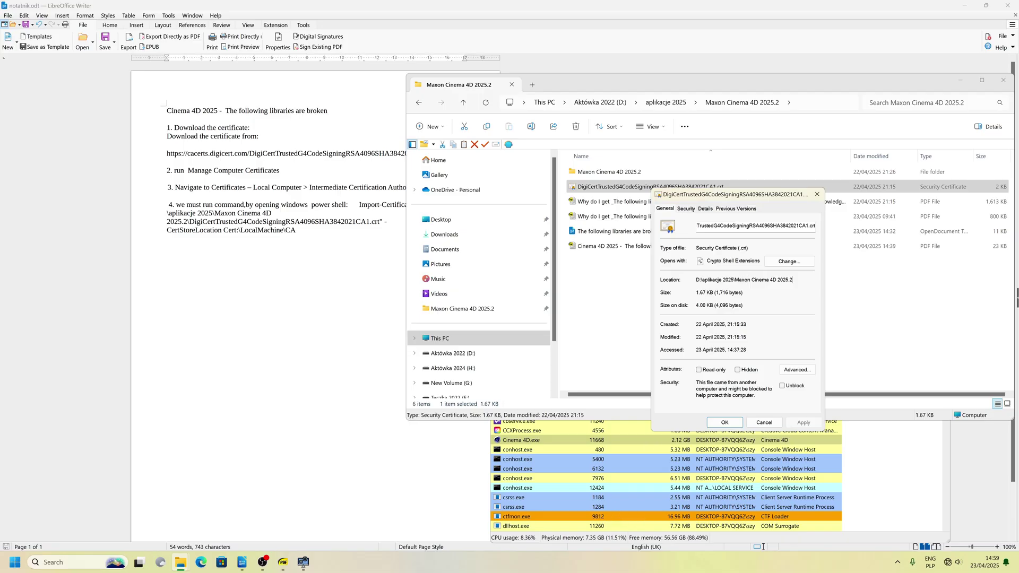
left_click(685, 209)
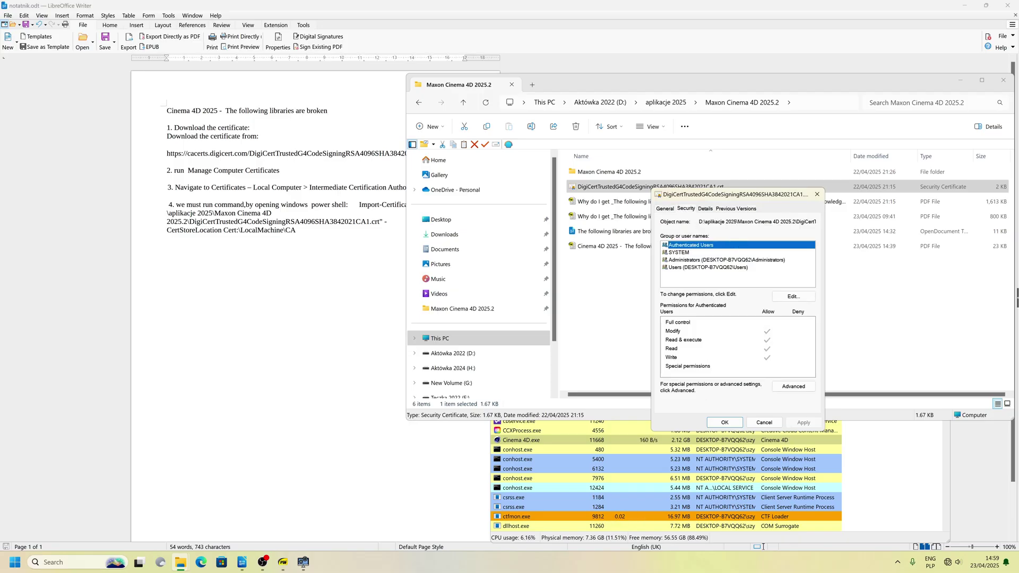
left_click_drag(698, 222, 816, 222)
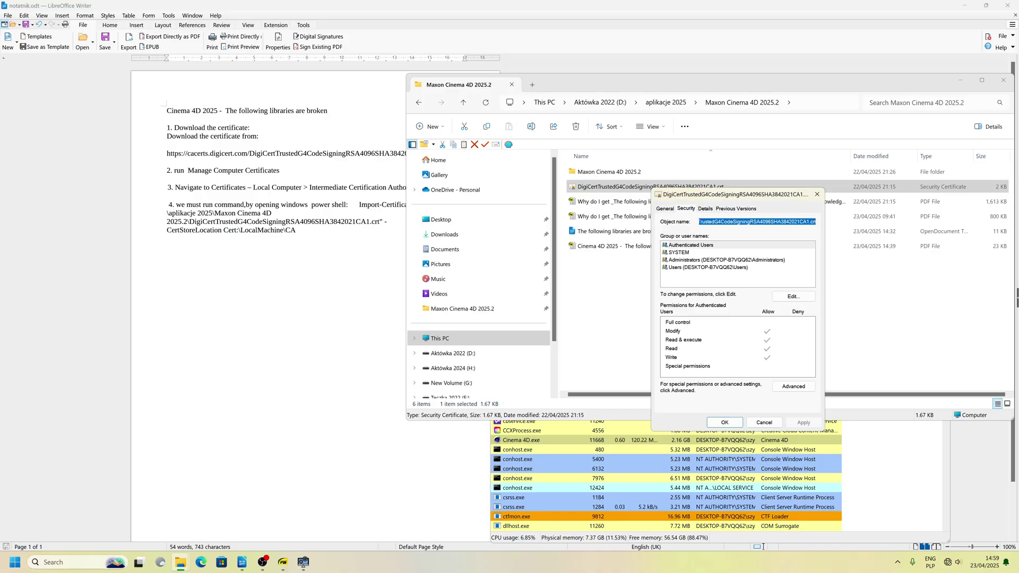
right_click(800, 221)
left_click(821, 250)
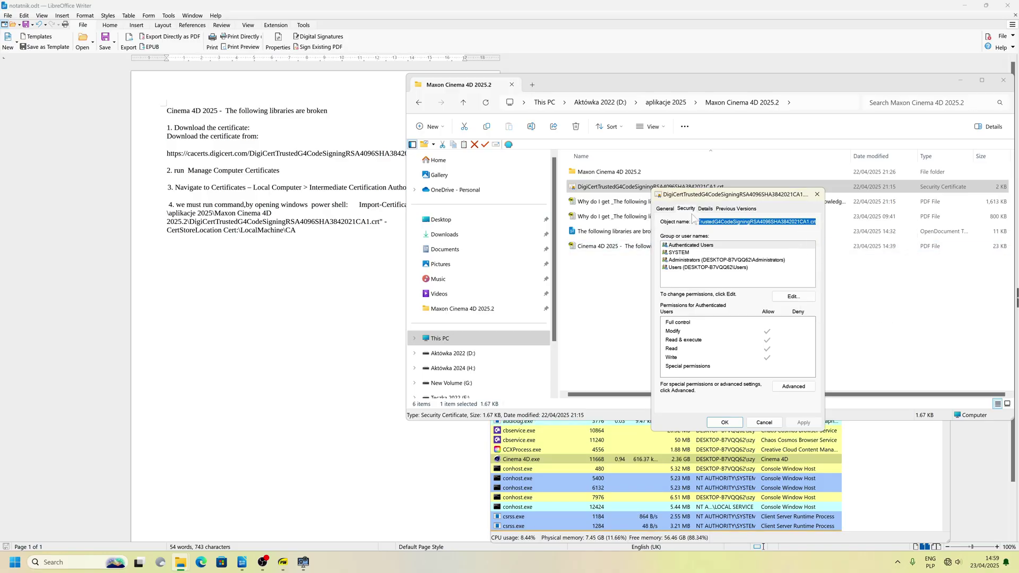
Replace the quoted certificate path after -FilePath in point 4 of the notes with the copied object path.
left_click(352, 221)
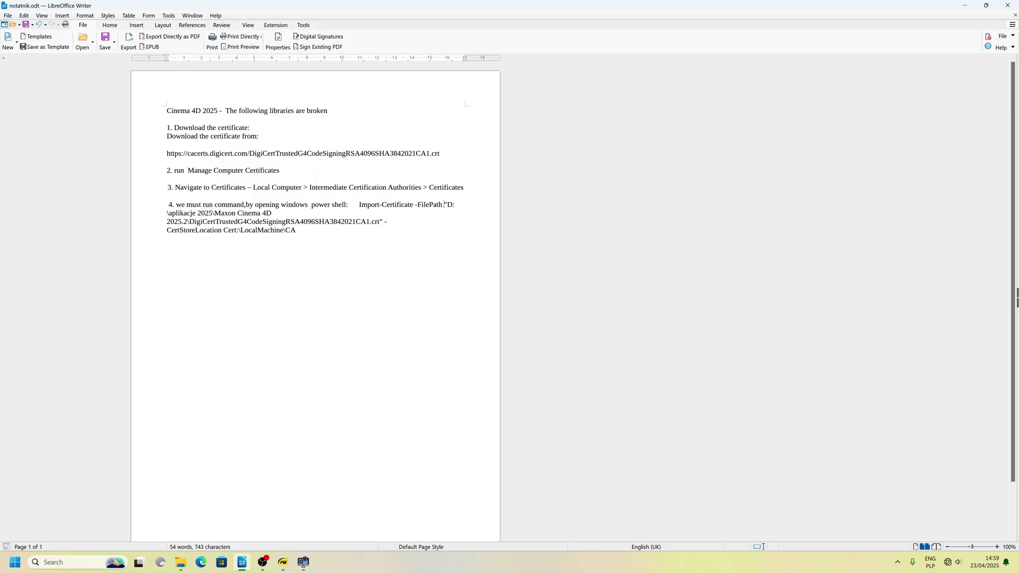
left_click_drag(460, 206, 382, 222)
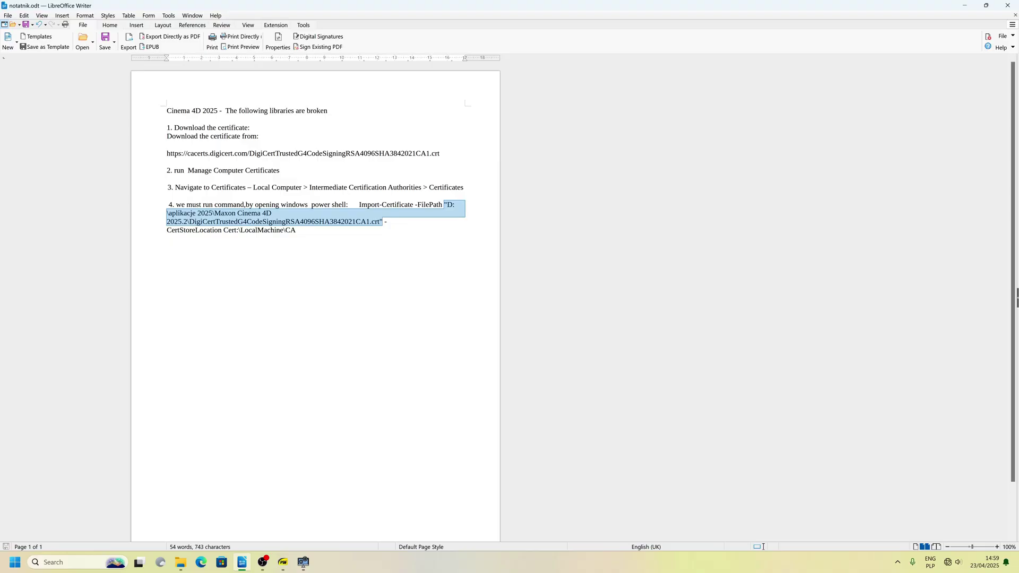
right_click(382, 222)
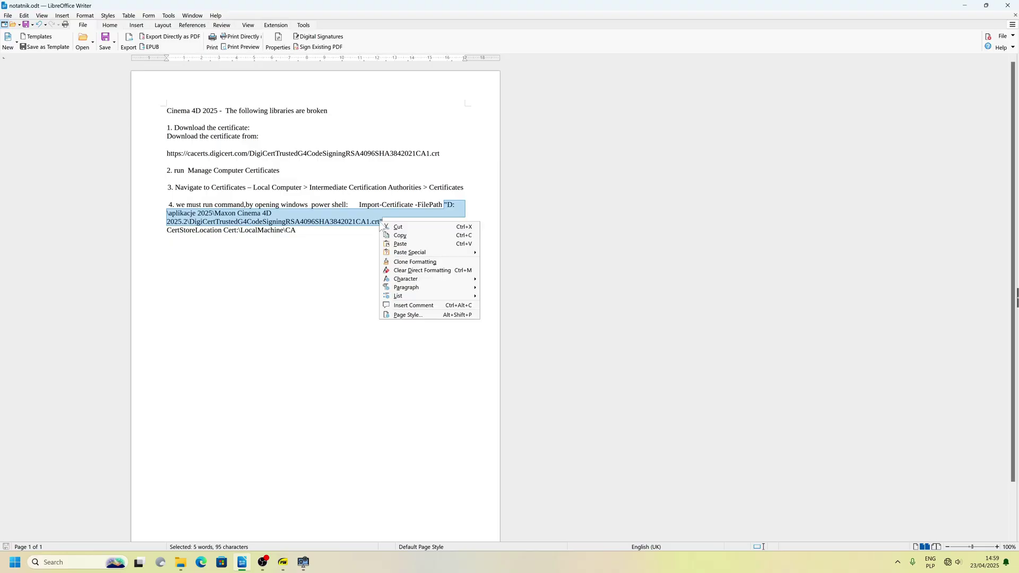
left_click(418, 245)
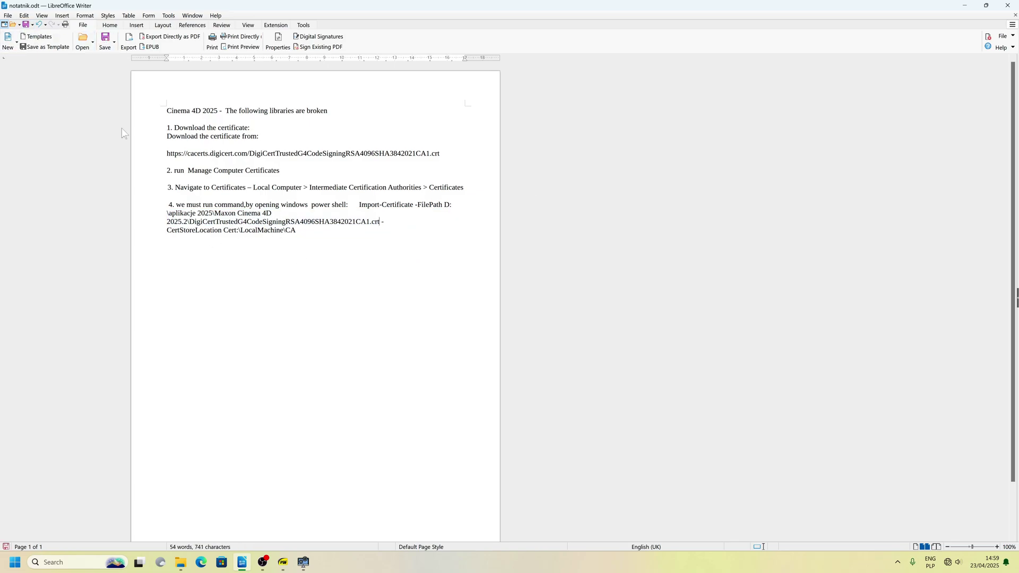
Check the Cinema 4D process again, switch to Cinema 4D, and close its Home and RS Feedback windows.
left_click(303, 562)
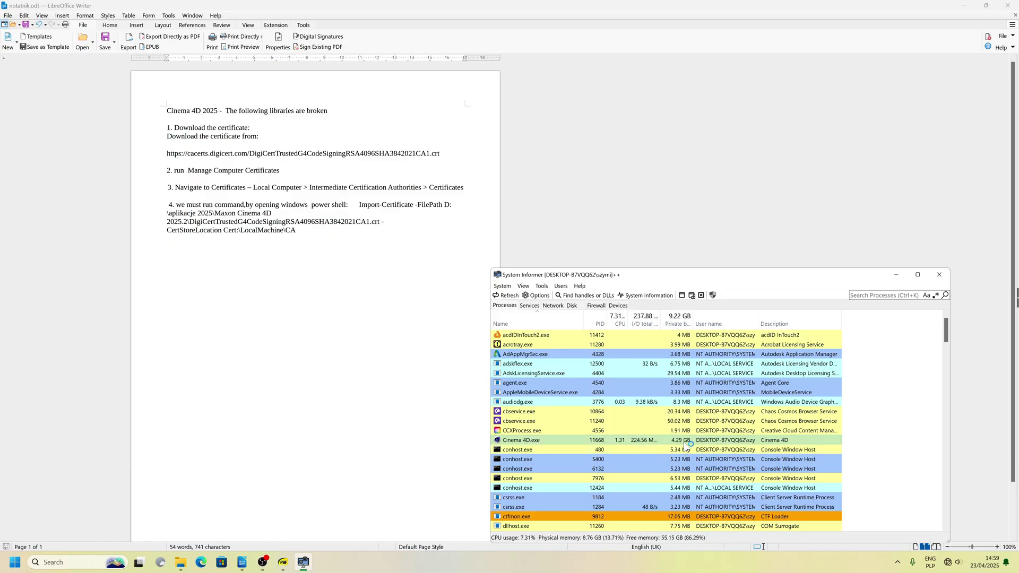
left_click(324, 562)
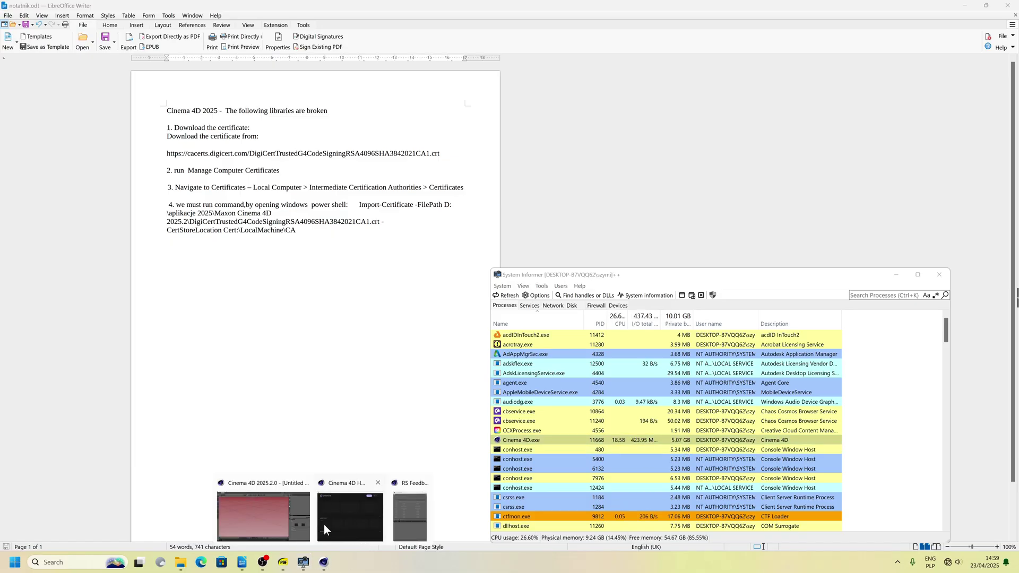
left_click(363, 521)
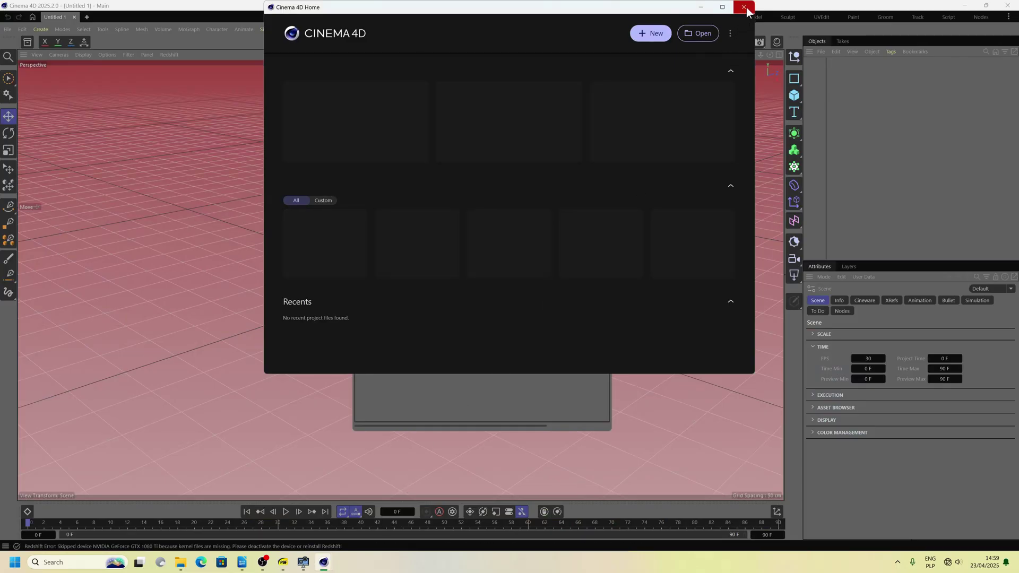
left_click(744, 7)
left_click(605, 157)
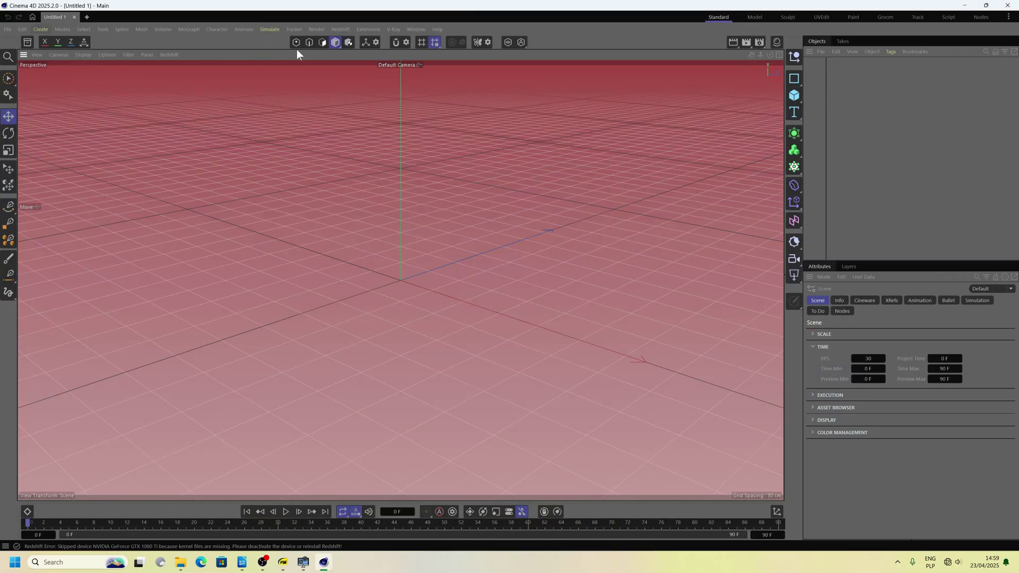
Add a cube to the empty scene and make it editable.
left_click(794, 96)
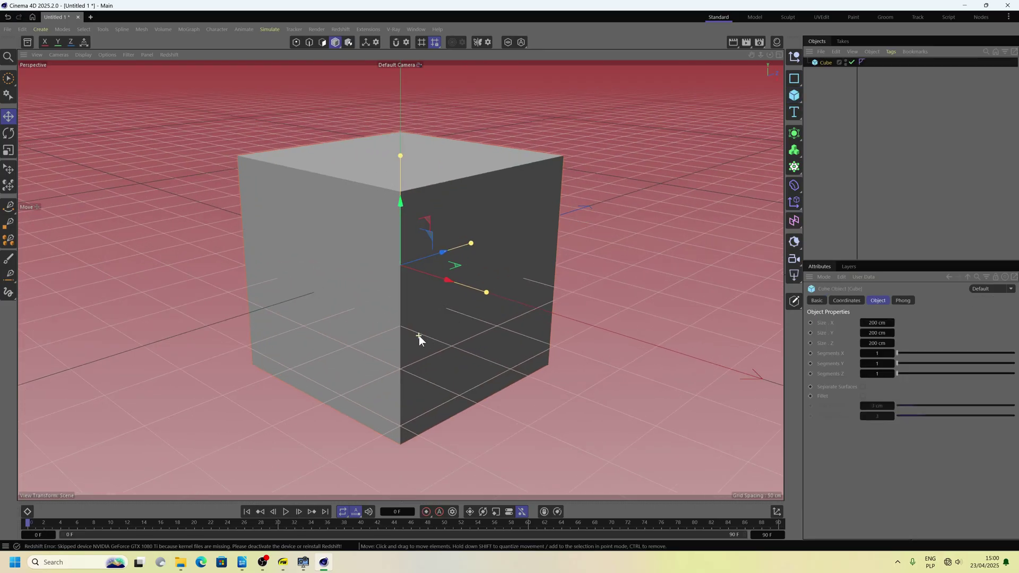
right_click(829, 63)
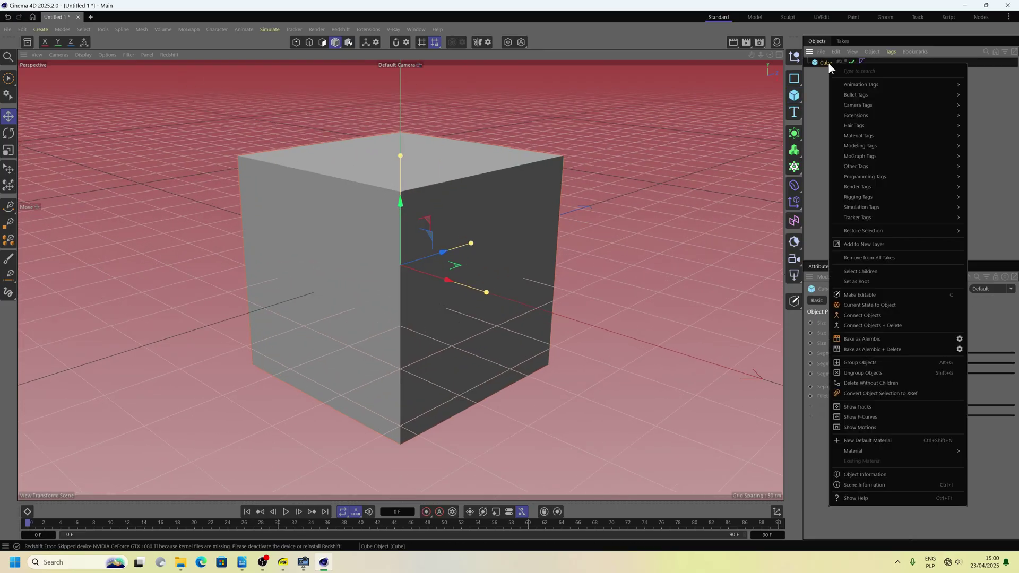
left_click(863, 296)
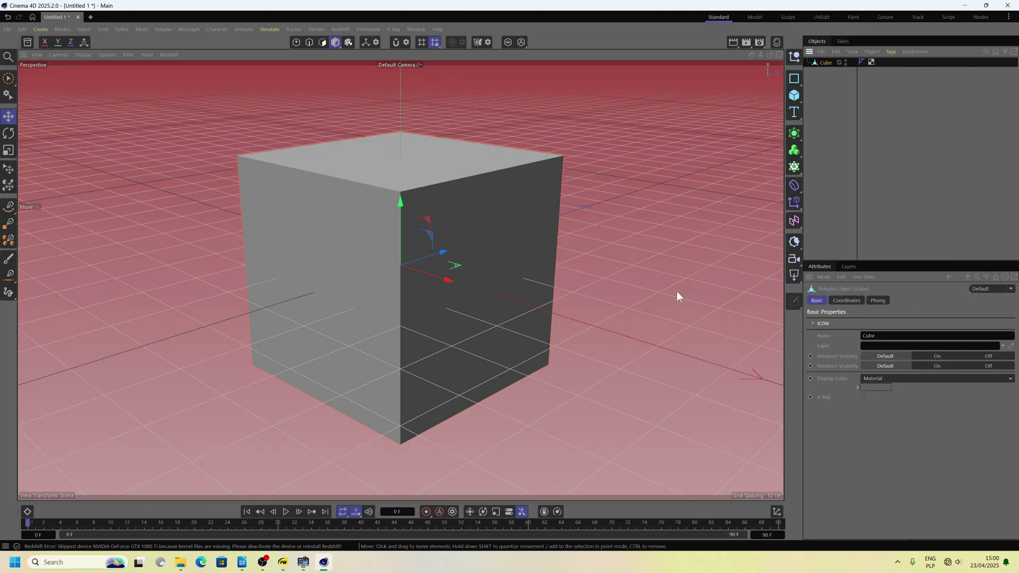
Set the perspective viewport's display to Gouraud Shading (Lines).
scroll(409, 285, "up", 1)
left_click(111, 55)
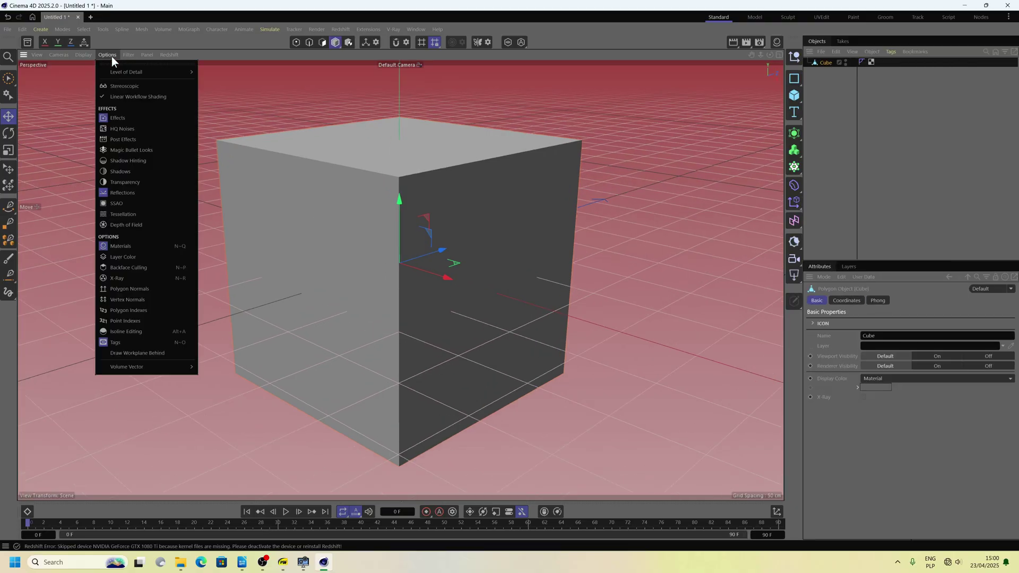
mouse_move(83, 55)
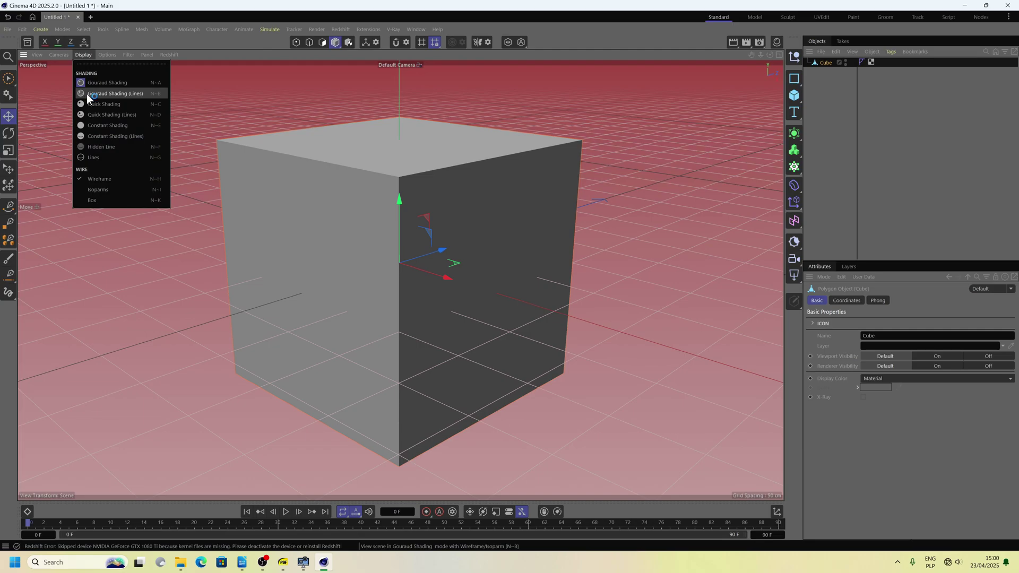
left_click(87, 94)
scroll(279, 210, "down", 2)
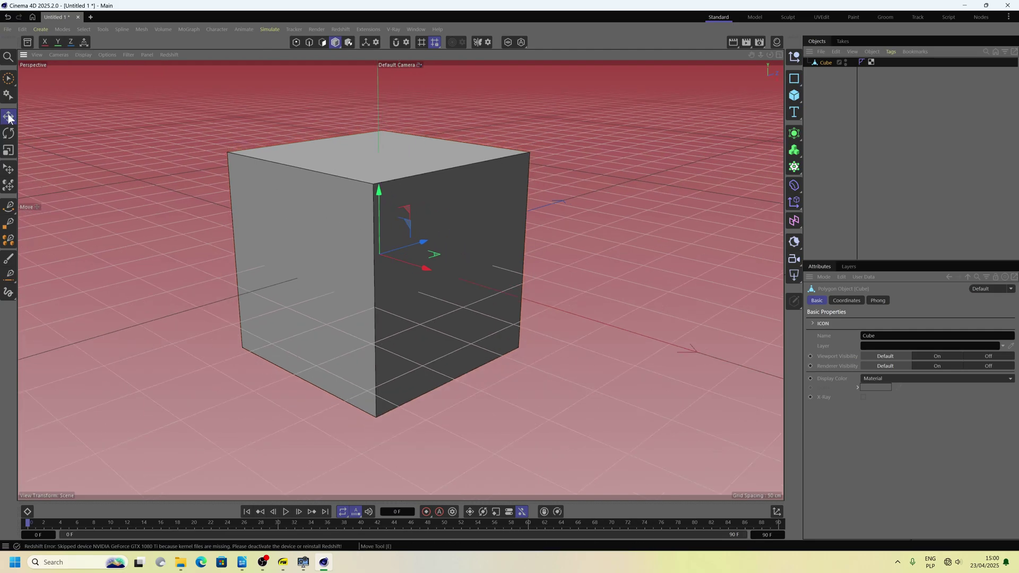
Switch to polygon mode and select the cube's dark side face with the Move tool.
left_click(322, 44)
left_click(526, 209)
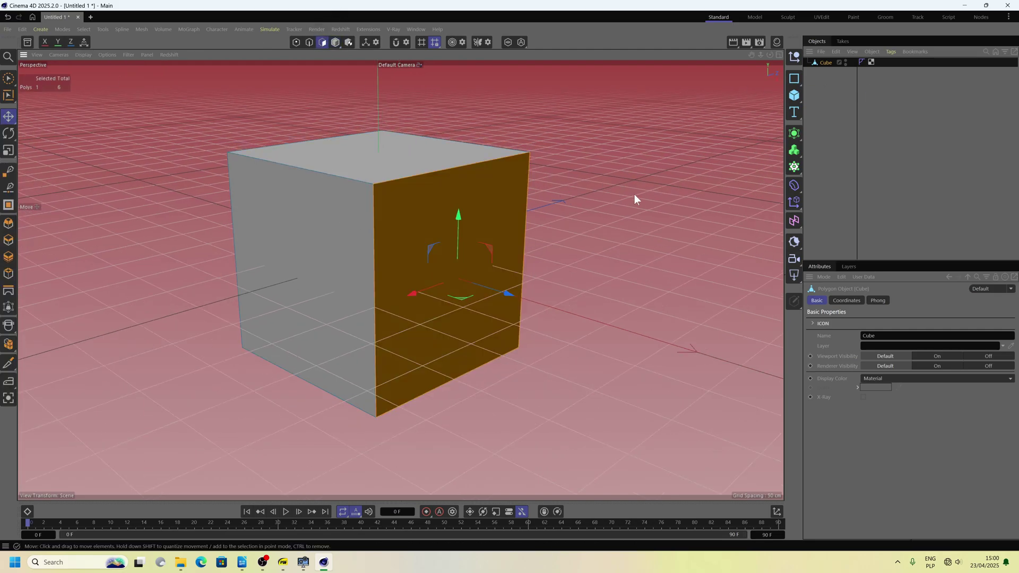
scroll(627, 196, "up", 1)
right_click(820, 62)
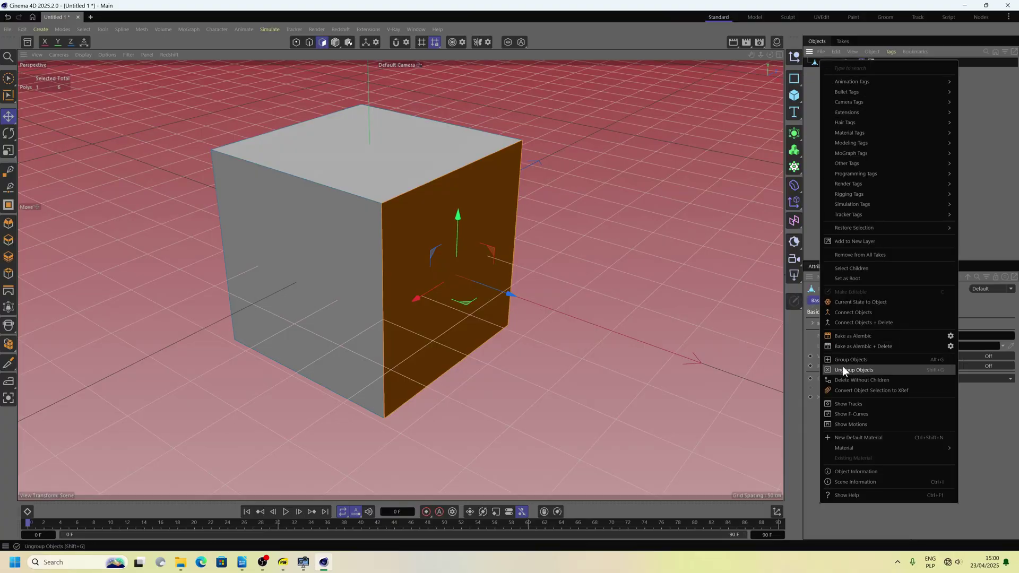
left_click(814, 109)
right_click(827, 62)
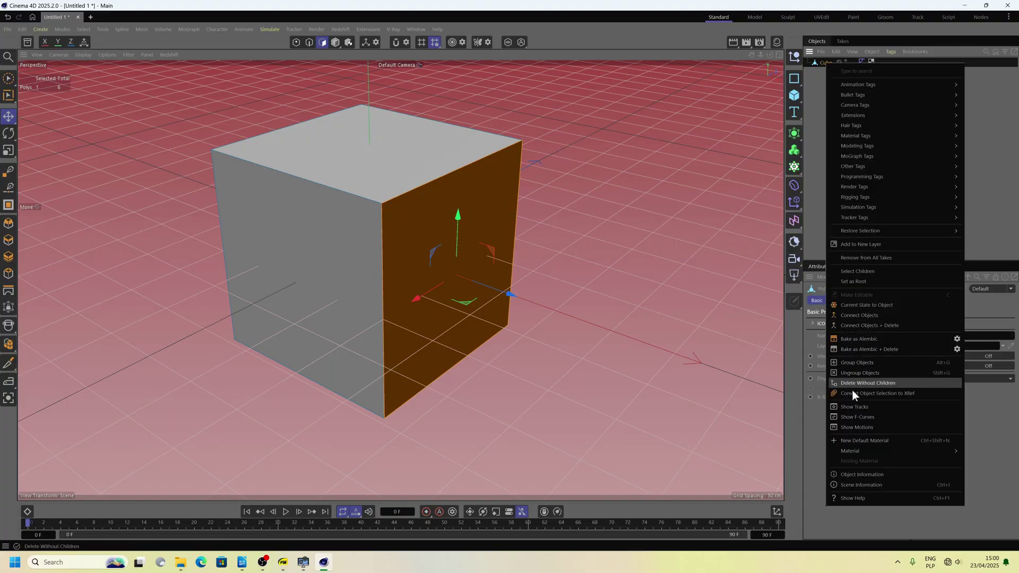
left_click(304, 249)
Inset the selected side face by about 29.6 cm and move the inset polygon outward to form a tapered end.
scroll(411, 232, "up", 2)
mouse_move(412, 233)
left_mouse_down()
mouse_move(404, 238)
mouse_move(422, 241)
left_mouse_up()
right_click(422, 241)
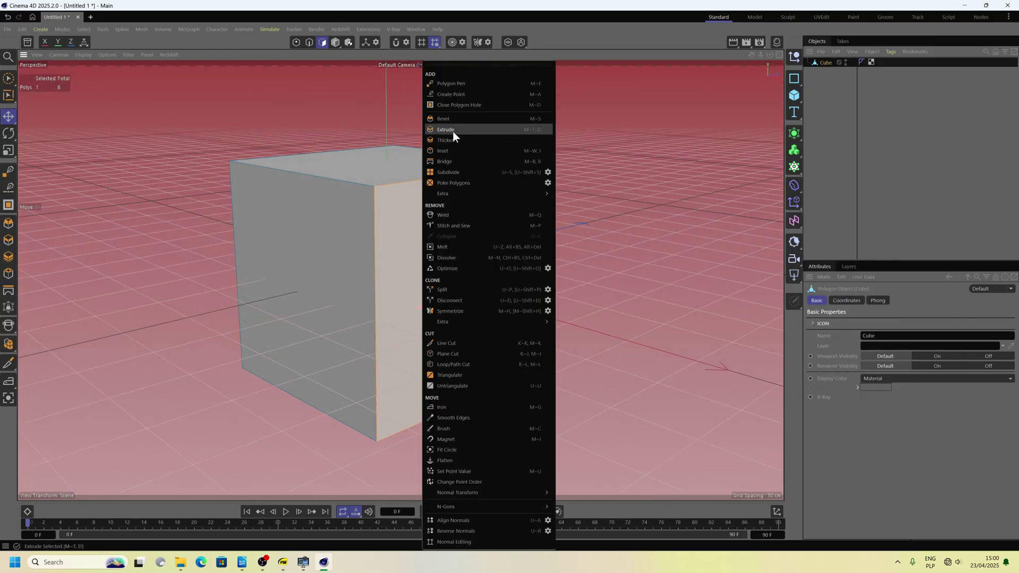
left_click(452, 152)
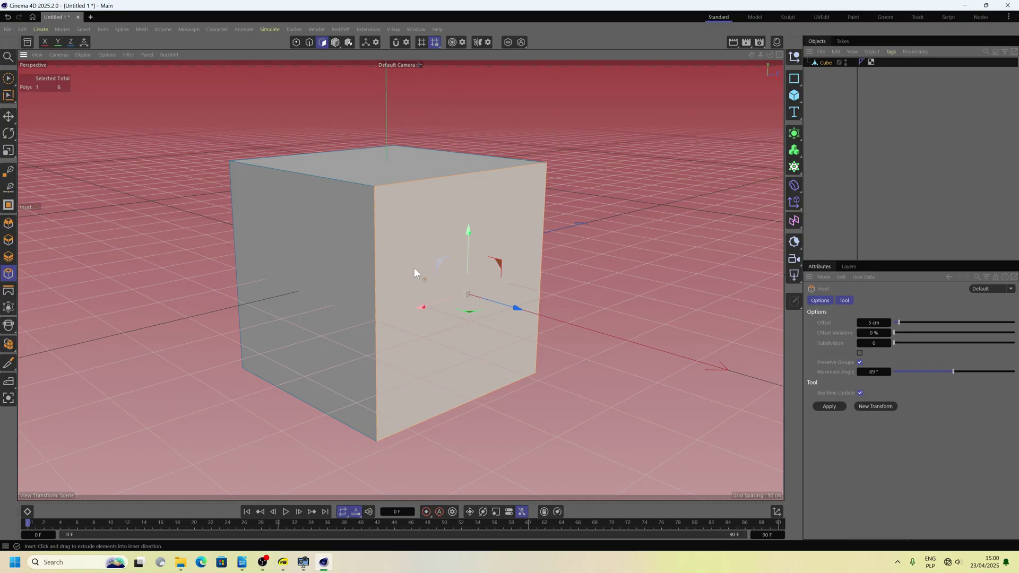
left_click_drag(414, 267, 441, 267)
key("e")
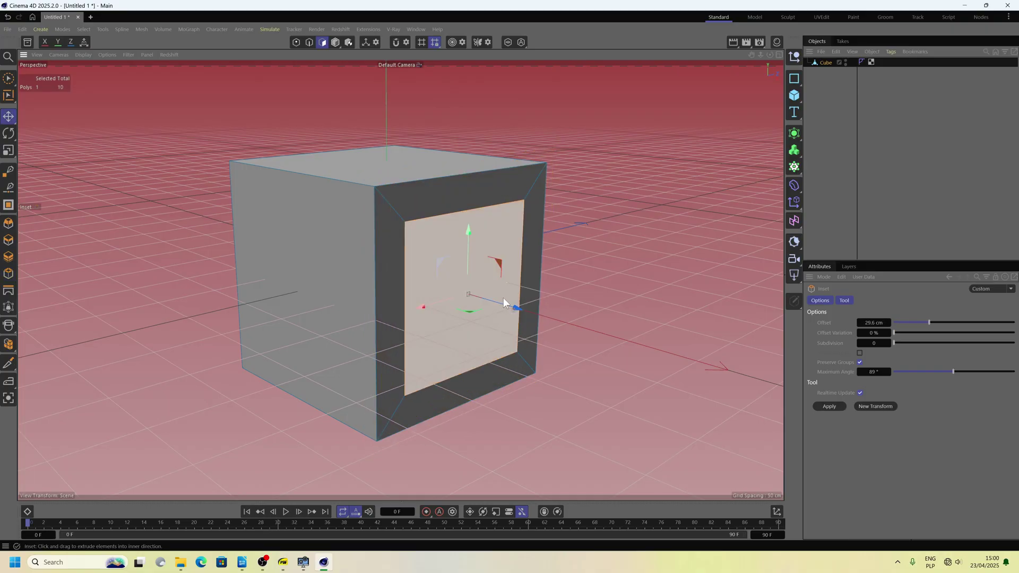
left_click_drag(505, 305, 708, 370)
Inset the cube's opposite side face by about 35.1 cm and move the inset polygon outward into a second tapered end.
scroll(383, 314, "down", 3)
left_click_drag(383, 313, 368, 291, "alt")
right_click(368, 291)
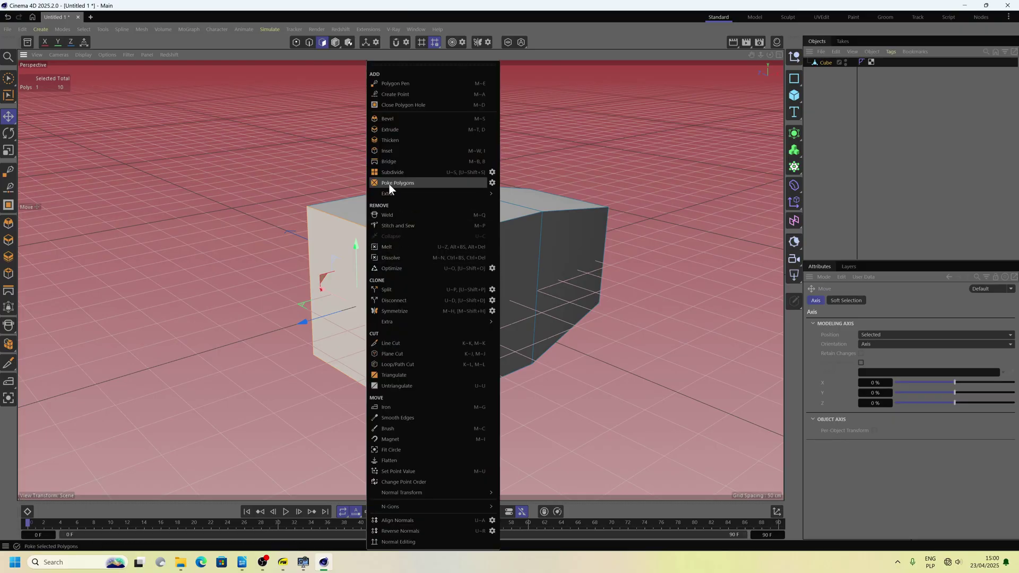
left_click(399, 152)
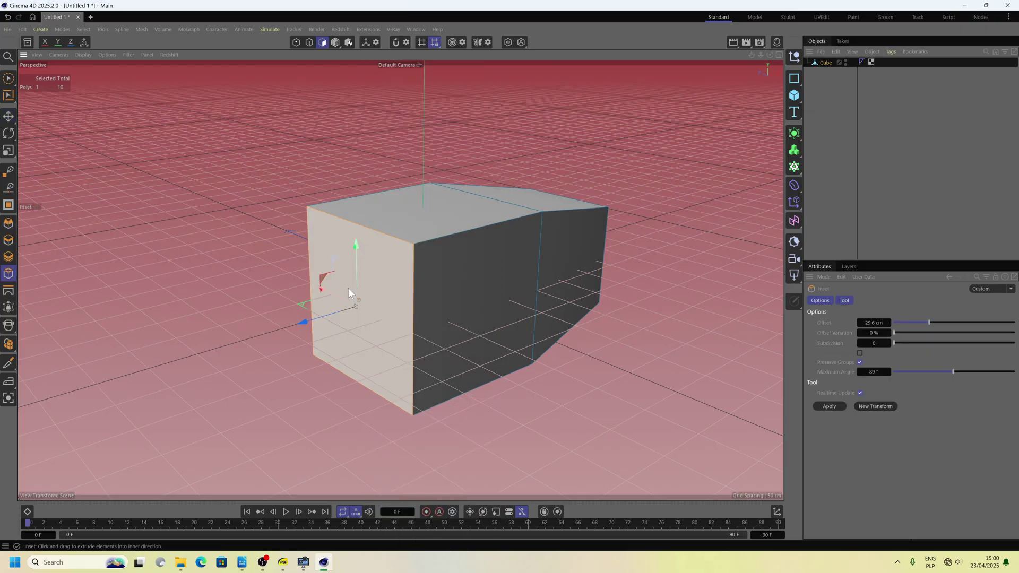
left_click_drag(395, 286, 372, 285)
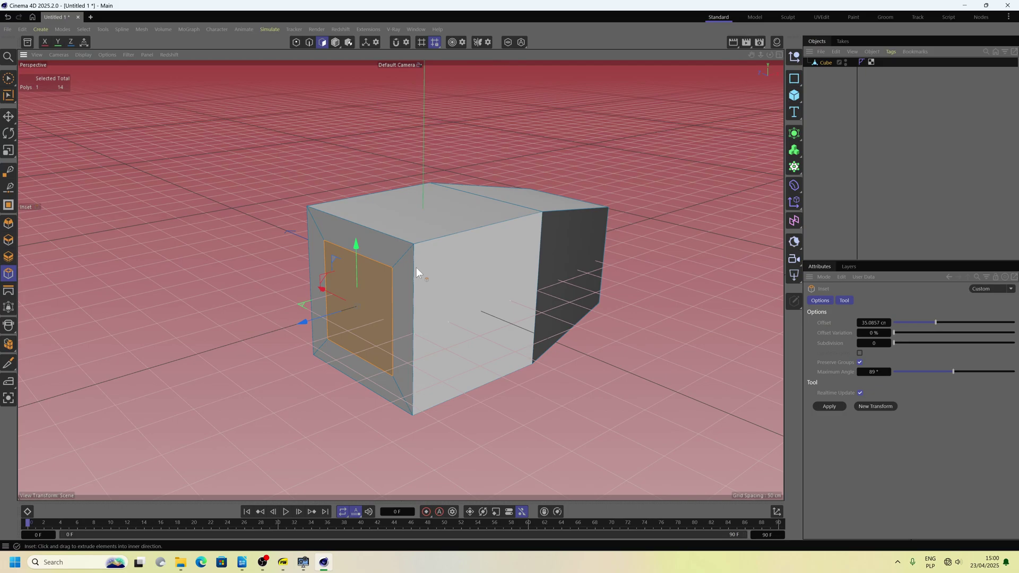
key("e")
left_click_drag(326, 318, 160, 342)
Add a Loop/Path Cut around the mesh's middle section at about 48.73% in edge mode.
left_click_drag(514, 276, 136, 127)
left_click(310, 41)
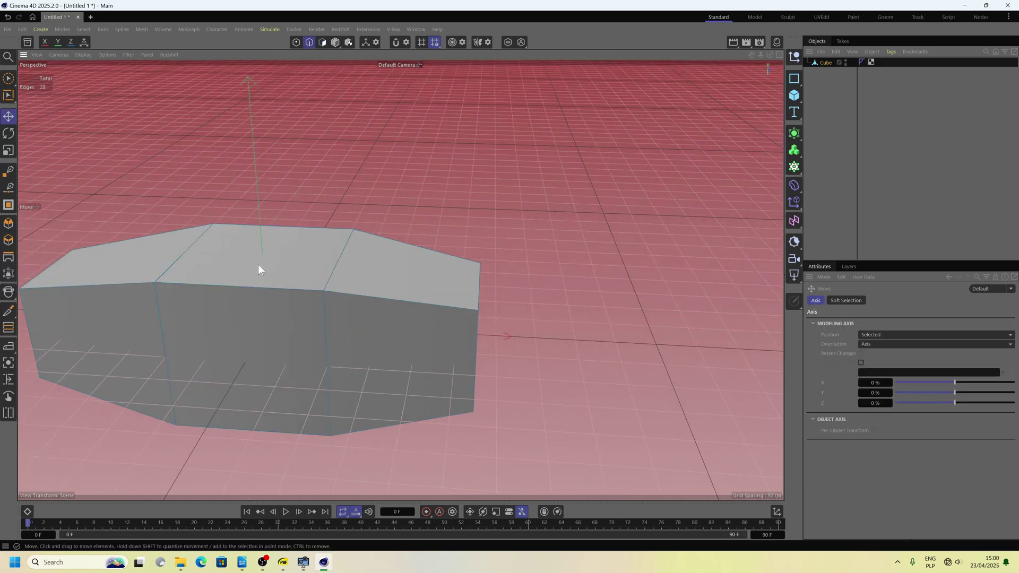
scroll(258, 266, "up", 1)
right_click(251, 286)
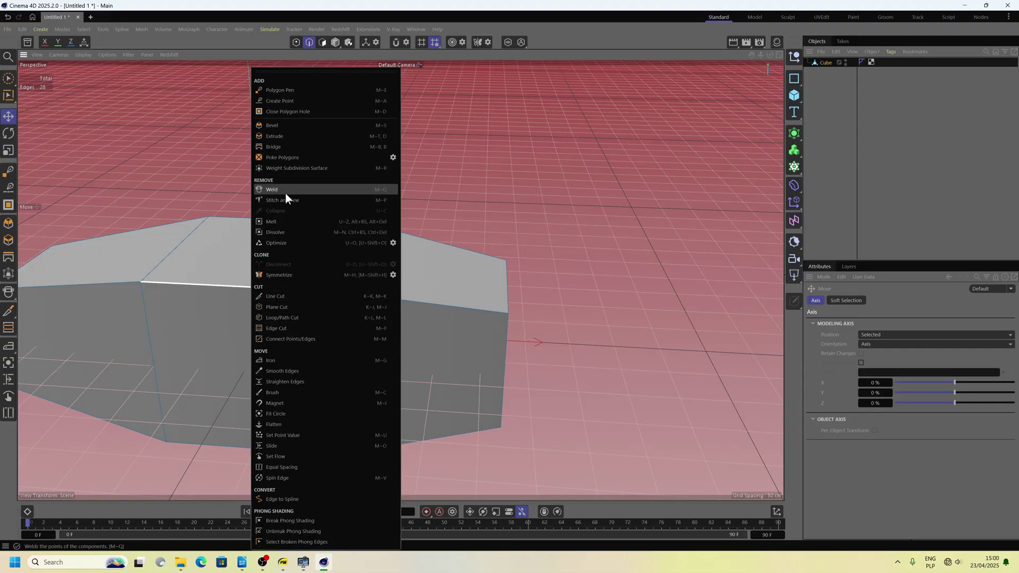
left_click(275, 319)
left_click(238, 286)
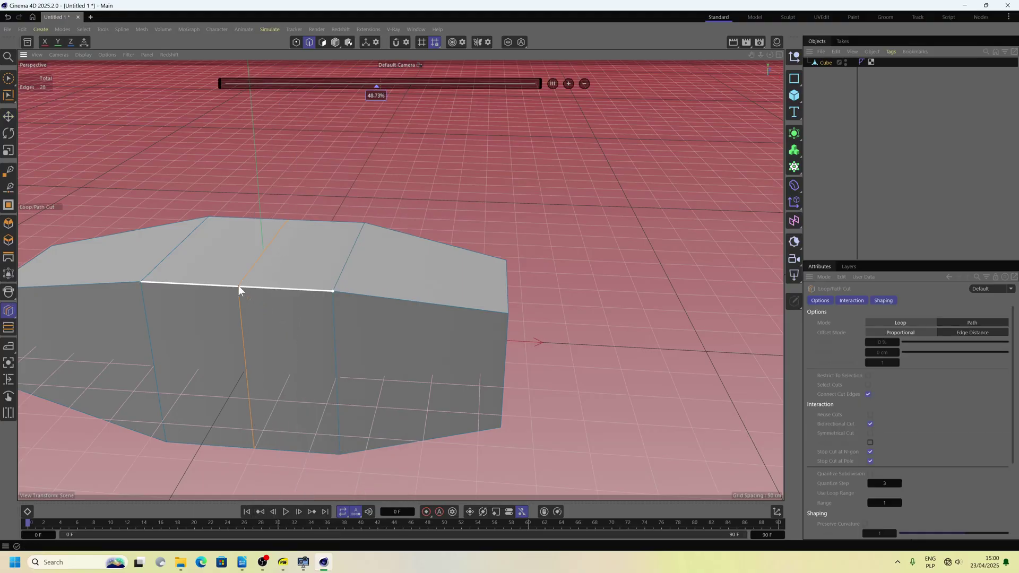
left_click(8, 118)
Push the middle top points downward in point mode with the Brush tool set to Smear, forming a notch.
left_click_drag(281, 263, 391, 270)
left_click_drag(392, 271, 416, 231)
left_click(296, 42)
scroll(388, 216, "down", 1)
right_click(380, 170)
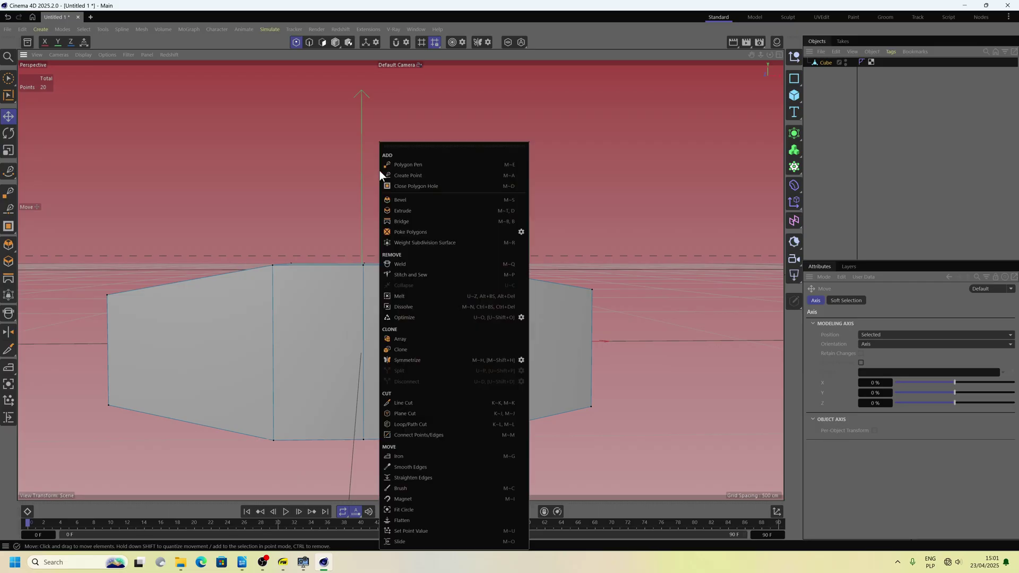
left_click(412, 488)
left_click_drag(367, 261, 453, 248)
mouse_move(365, 275)
left_mouse_down()
mouse_move(365, 288)
mouse_move(367, 276)
left_mouse_up()
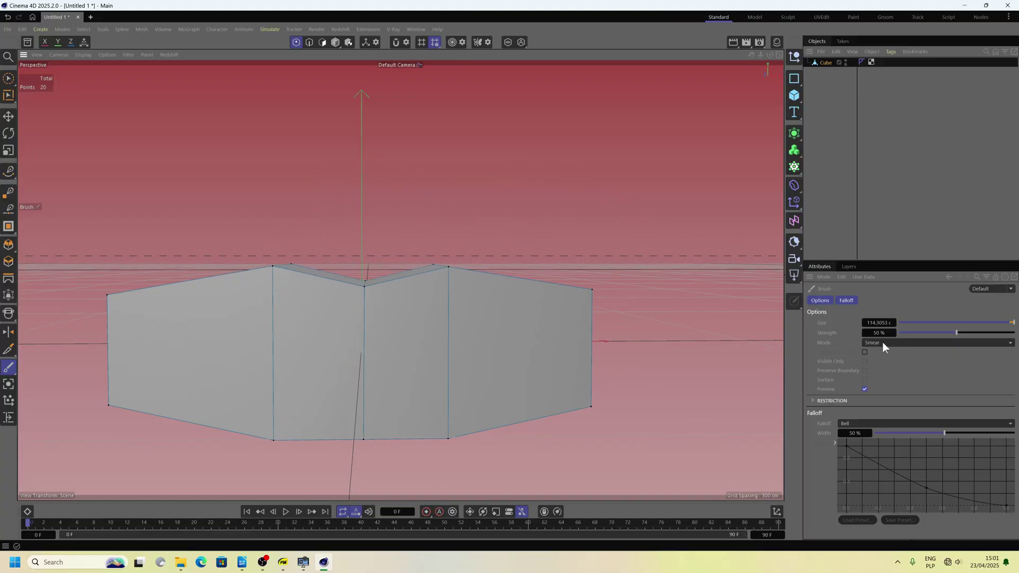
left_click_drag(373, 262, 371, 274)
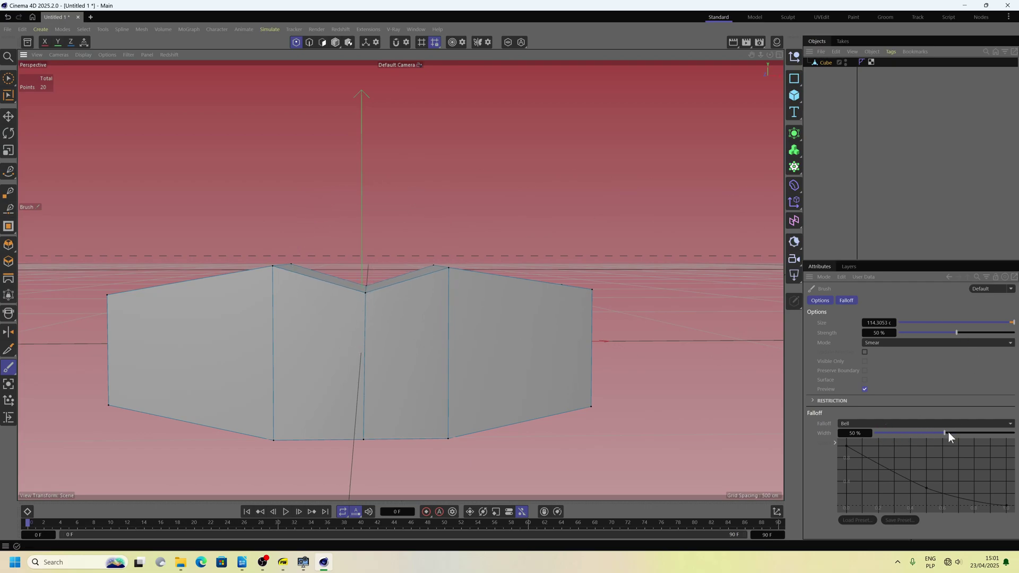
Set the brush falloff to Dome and push the middle notches deeper into the mesh's top and, at about 73.6 cm size, its underside.
left_click(910, 424)
left_click(855, 455)
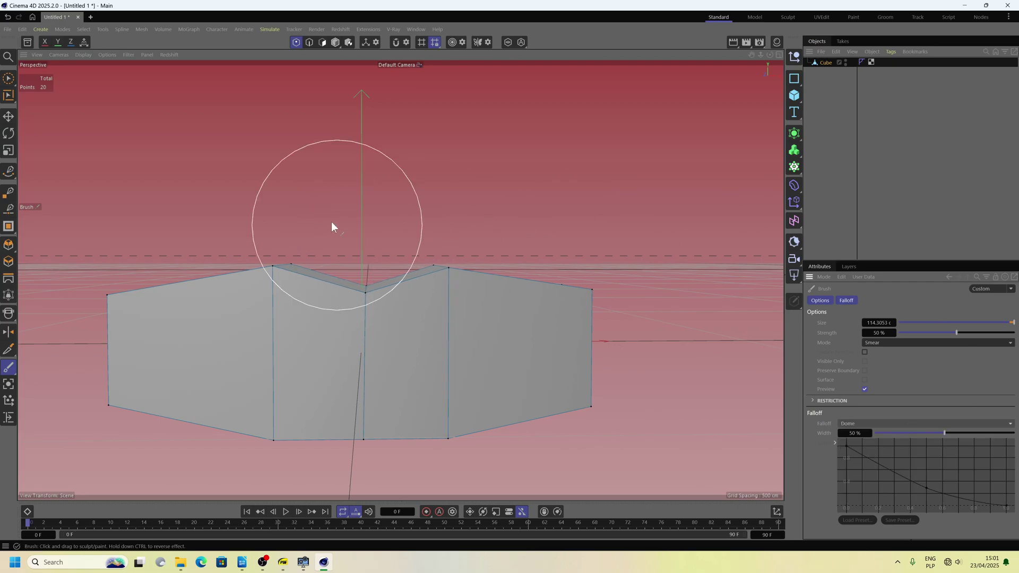
left_click_drag(371, 257, 370, 285)
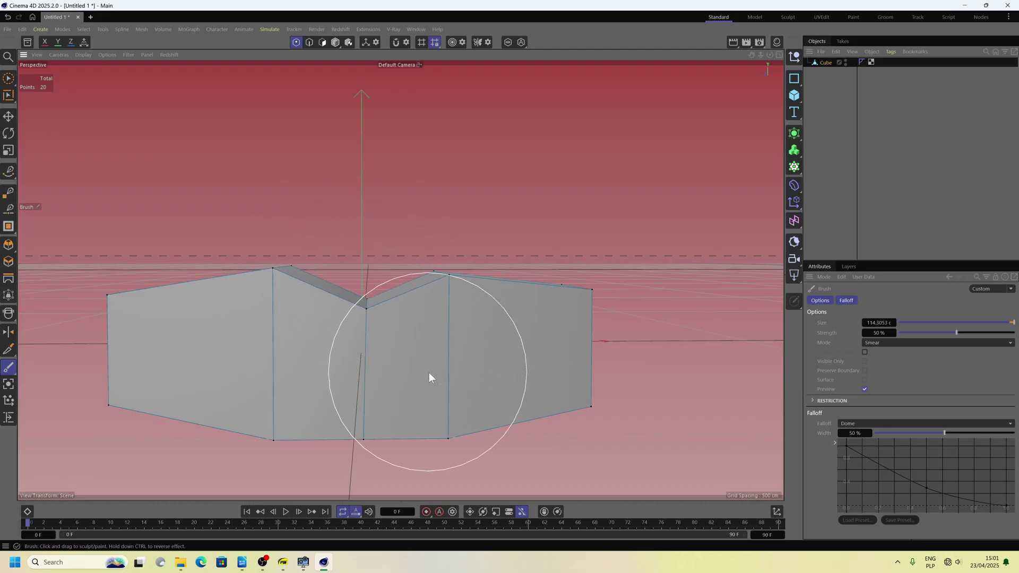
mouse_move(429, 373)
left_mouse_down()
mouse_move(424, 346)
mouse_move(430, 361)
mouse_move(467, 339)
left_mouse_up()
mouse_move(454, 369)
left_mouse_down()
mouse_move(434, 380)
mouse_move(441, 327)
left_mouse_up()
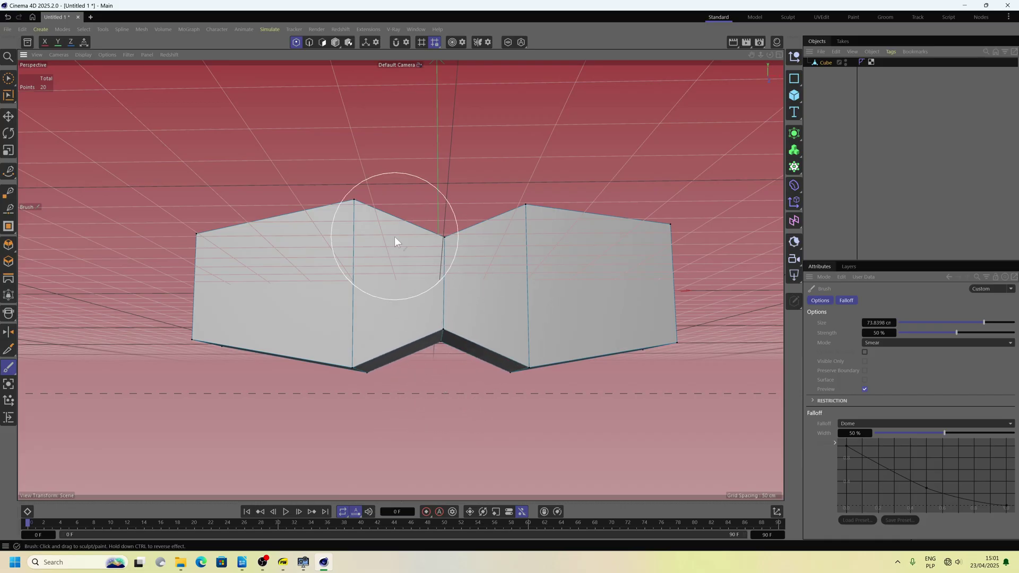
Brush the middle points on both long sides inward to narrow the mesh's waist, and return to the Move tool.
mouse_move(396, 237)
left_mouse_down()
mouse_move(569, 365)
mouse_move(502, 334)
mouse_move(397, 254)
mouse_move(358, 206)
mouse_move(419, 263)
mouse_move(475, 285)
left_mouse_up()
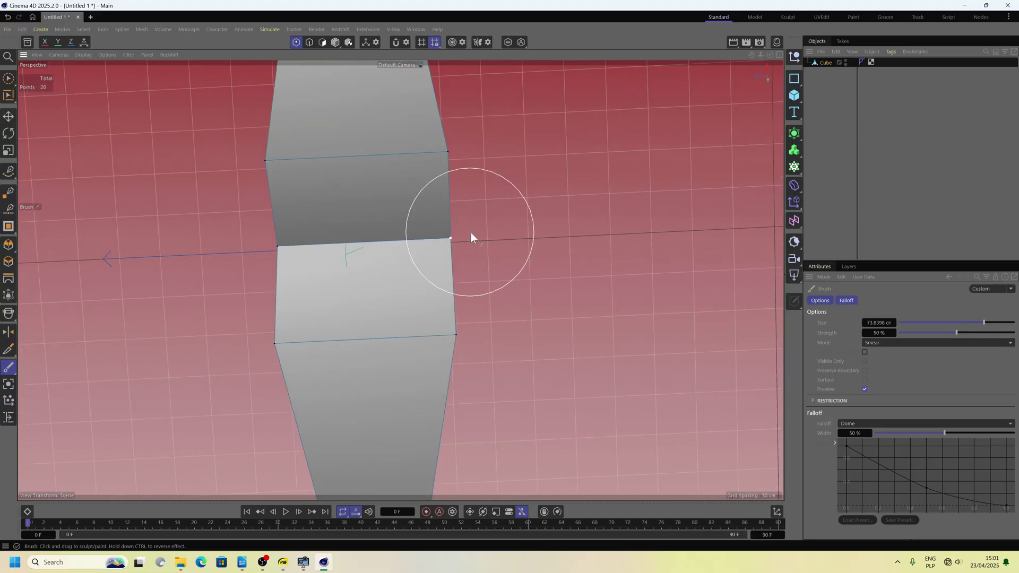
left_click_drag(462, 241, 369, 242)
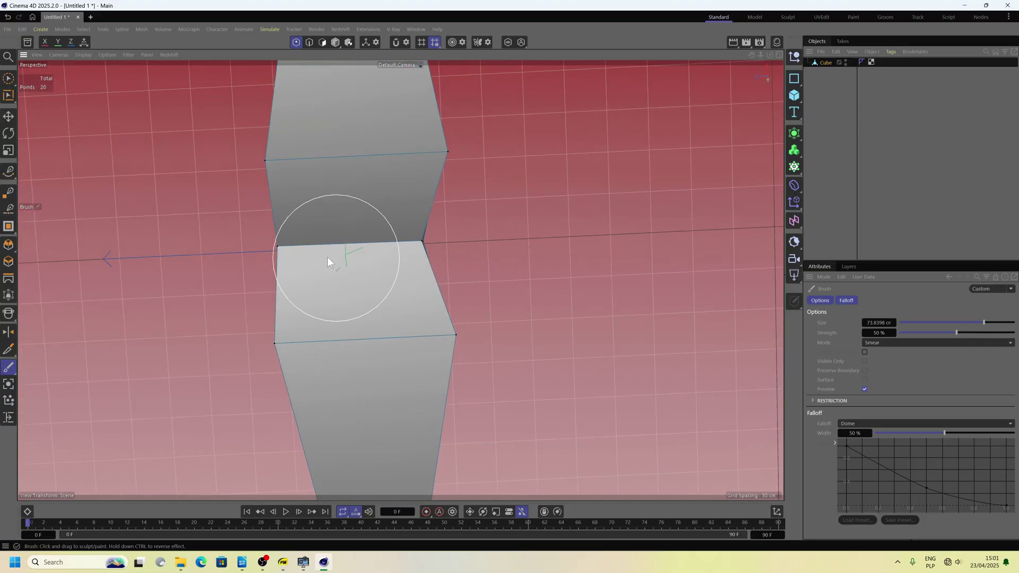
mouse_move(269, 248)
left_mouse_down()
mouse_move(328, 249)
mouse_move(313, 248)
left_mouse_up()
mouse_move(401, 280)
left_mouse_down()
mouse_move(356, 266)
mouse_move(372, 173)
mouse_move(457, 253)
mouse_move(435, 297)
left_mouse_up()
left_click_drag(432, 253, 367, 311)
left_click_drag(355, 308, 350, 360)
left_click(9, 117)
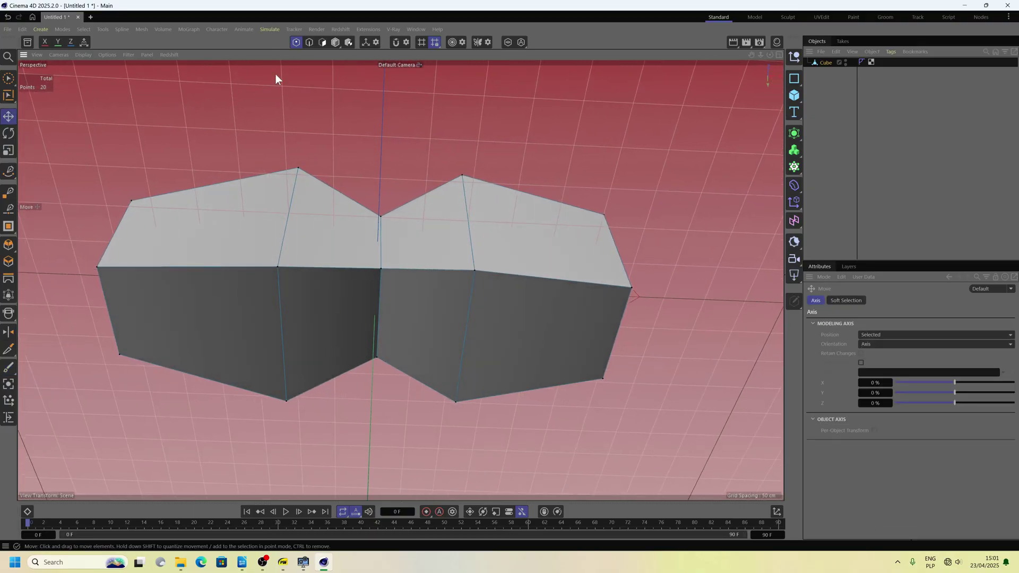
Detach the mesh sculpting brushes as a floating palette, try the Grab brush on the mesh, and close the palette.
left_click(180, 30)
mouse_move(136, 30)
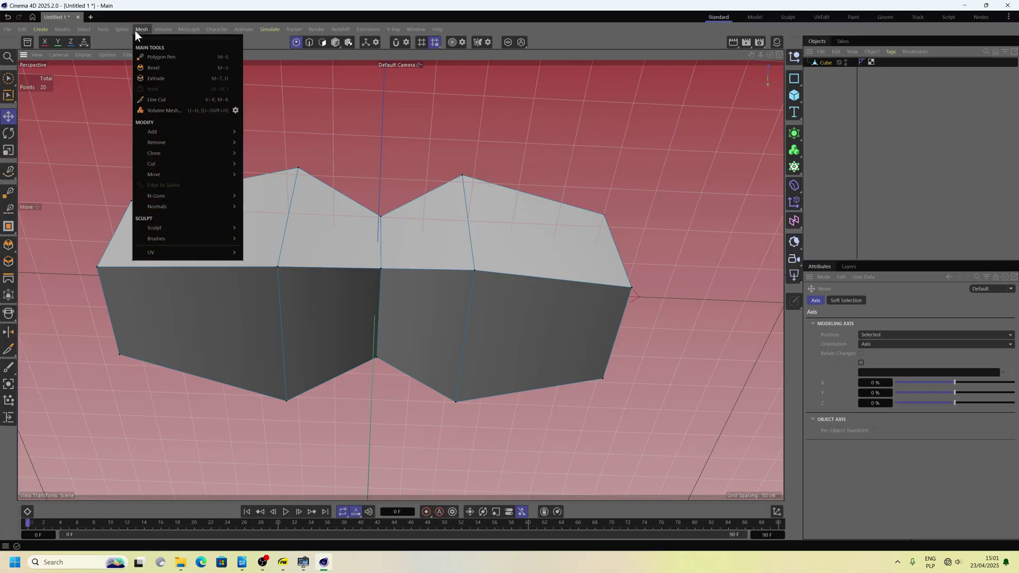
mouse_move(174, 238)
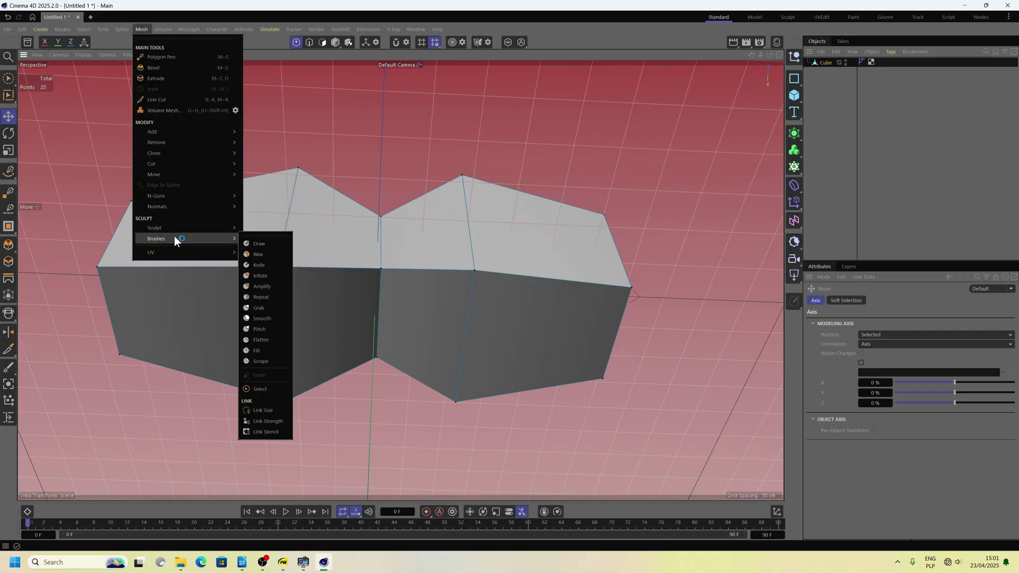
left_click(259, 235)
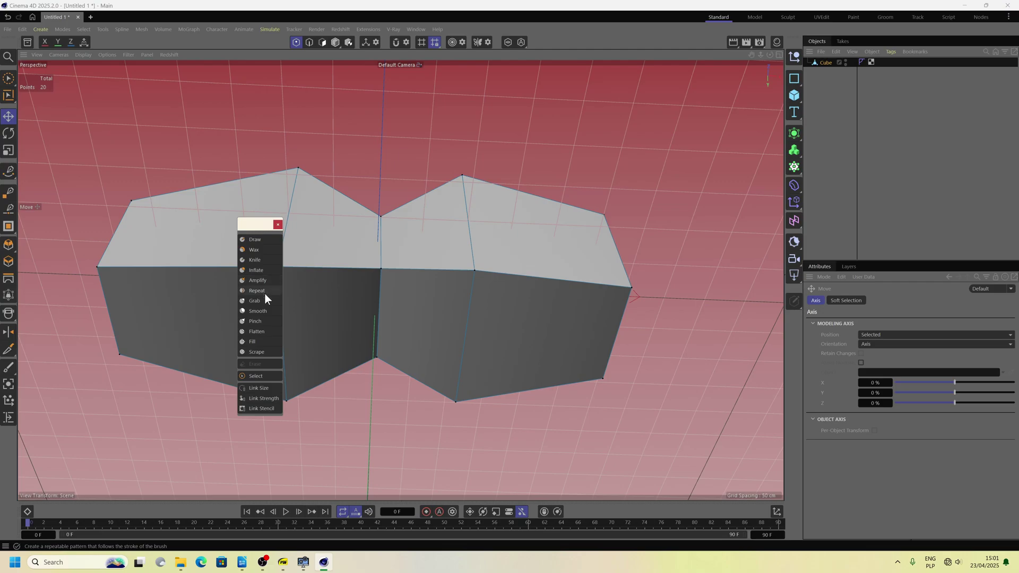
left_click(256, 301)
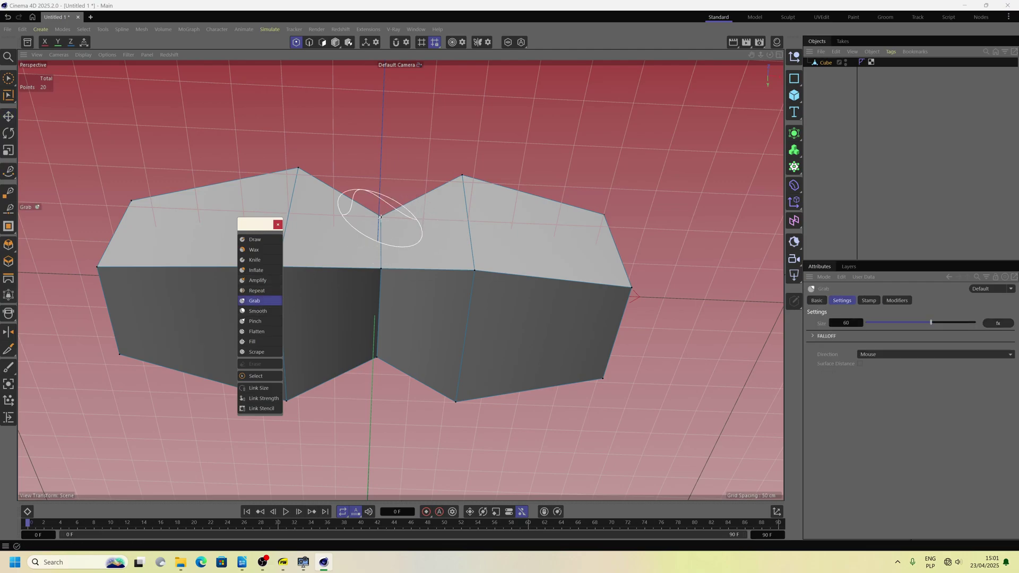
left_click_drag(446, 180, 499, 298)
mouse_move(441, 328)
left_mouse_down()
mouse_move(419, 314)
mouse_move(383, 256)
mouse_move(286, 282)
left_mouse_up()
left_click_drag(251, 226, 132, 227)
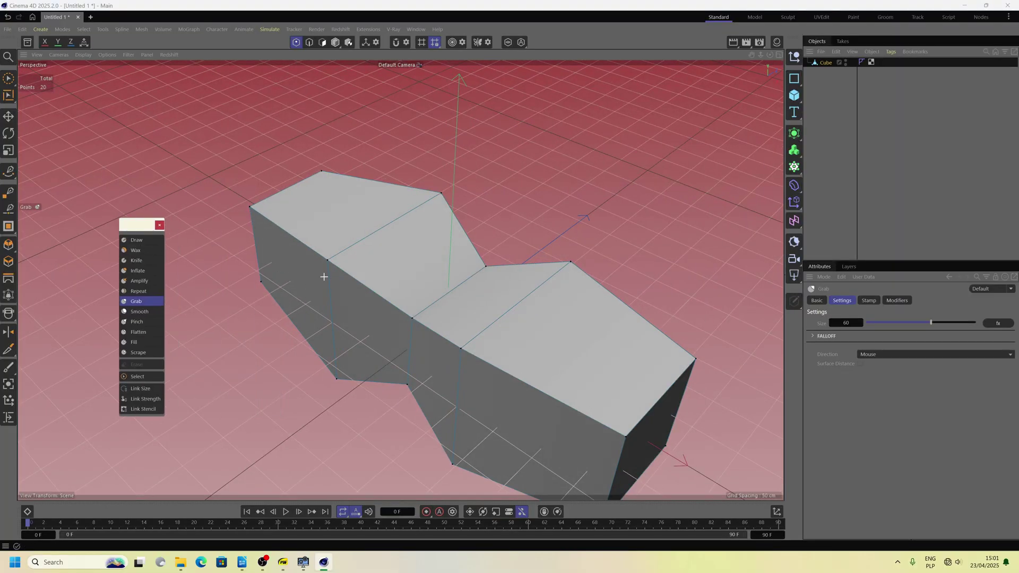
mouse_move(511, 350)
left_mouse_down()
mouse_move(561, 356)
mouse_move(563, 310)
left_mouse_up()
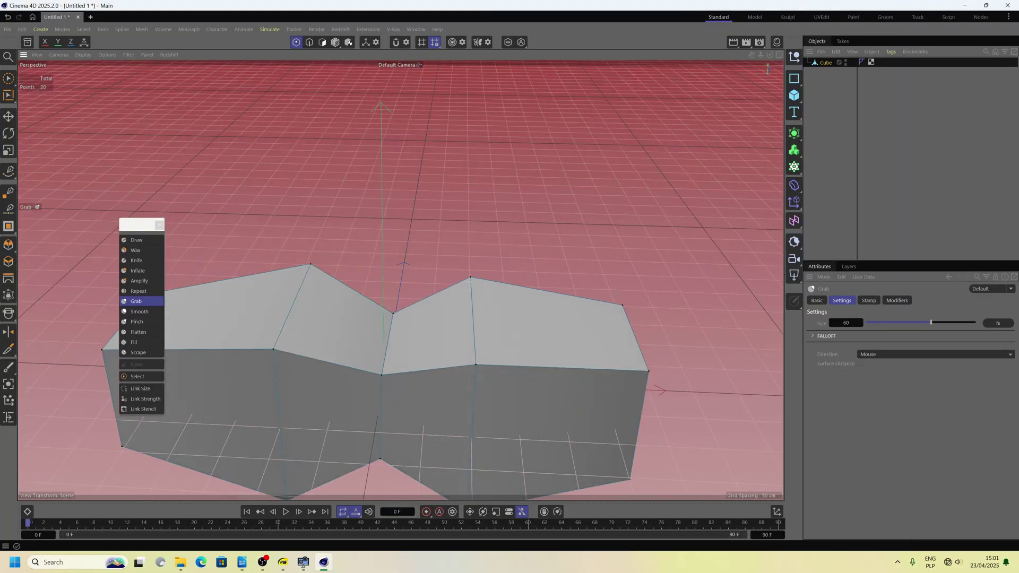
left_click(160, 225)
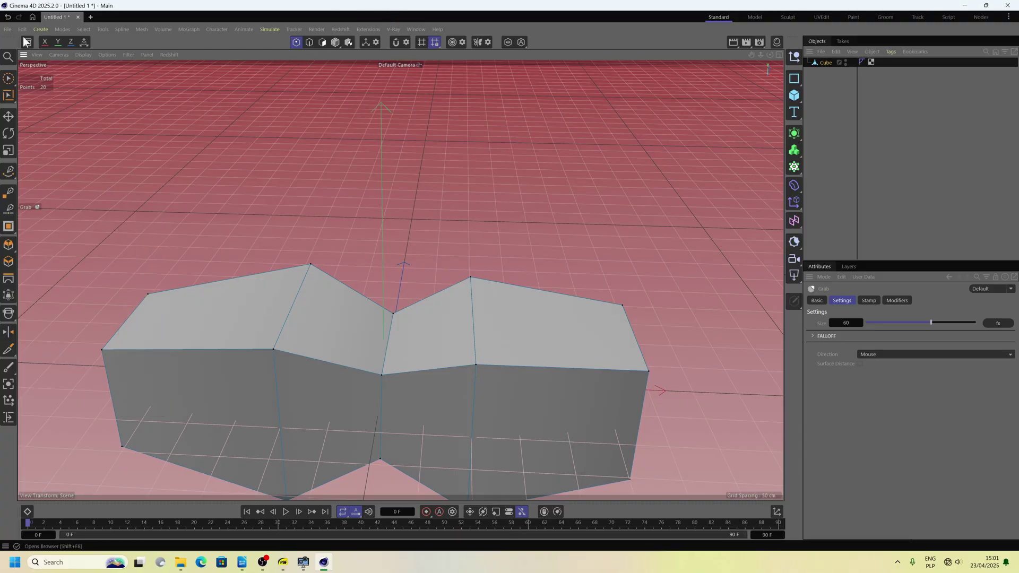
left_click(8, 117)
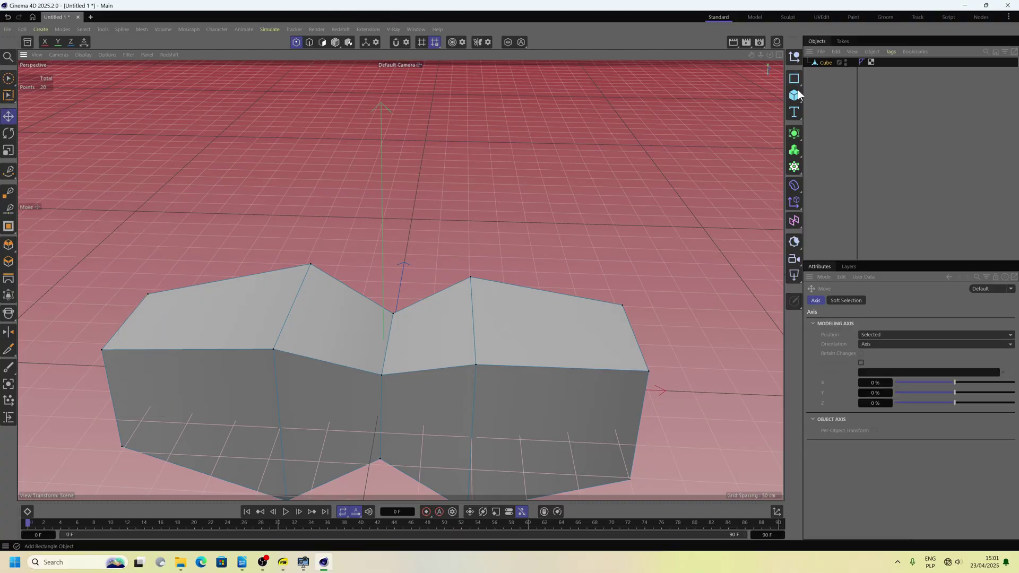
Save the project as sculpt_test.c4d in the cinema 4D 2025 projects folder on drive D.
left_click(18, 19)
left_click(9, 31)
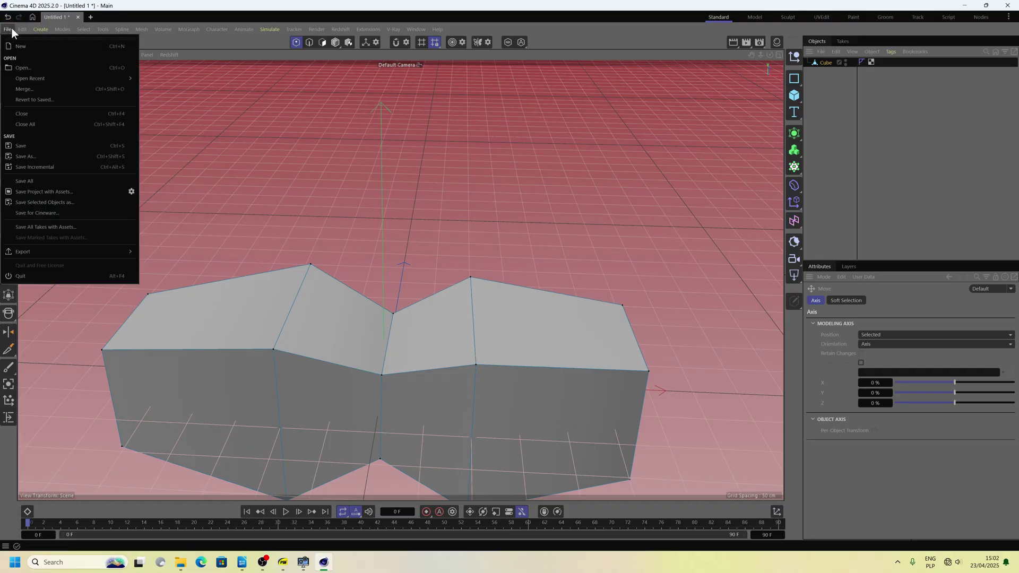
left_click(31, 158)
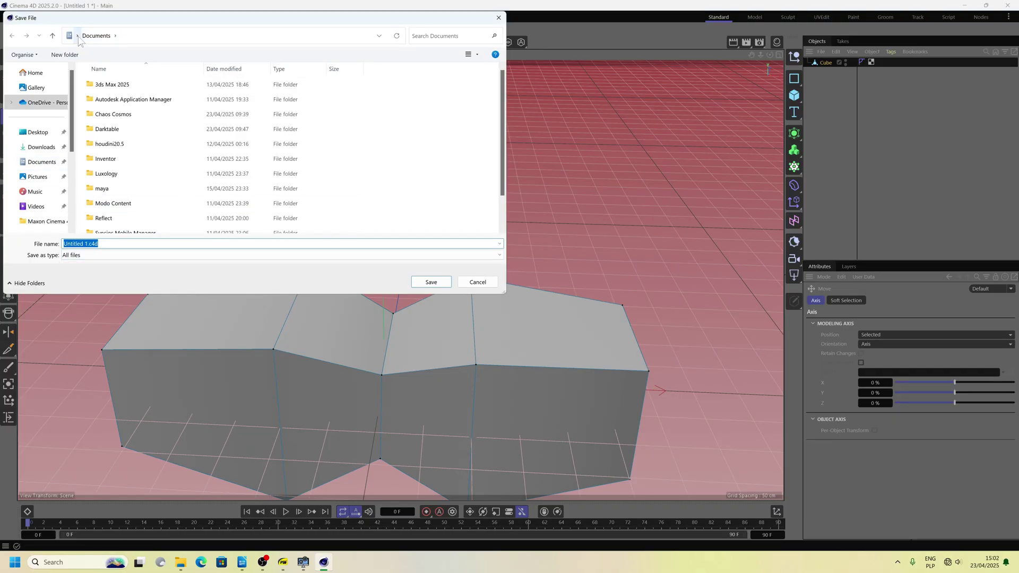
left_click(77, 35)
left_click(88, 149)
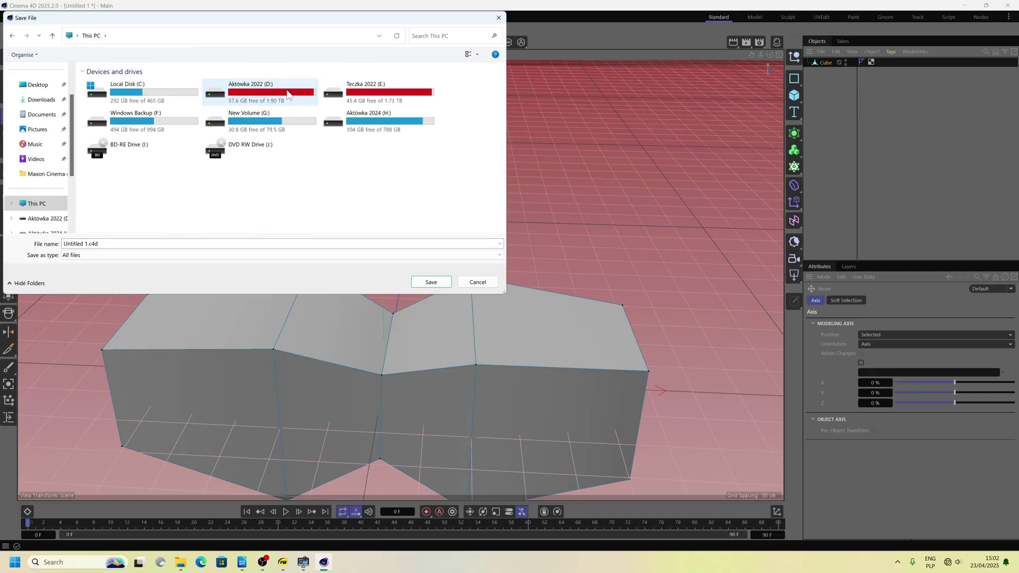
double_click(287, 94)
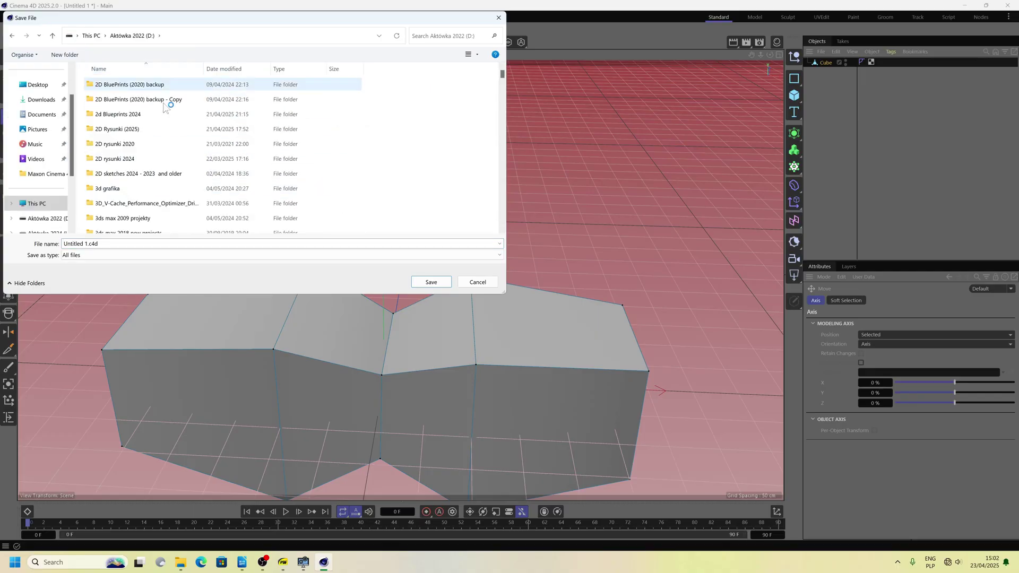
scroll(170, 148, "down", 15)
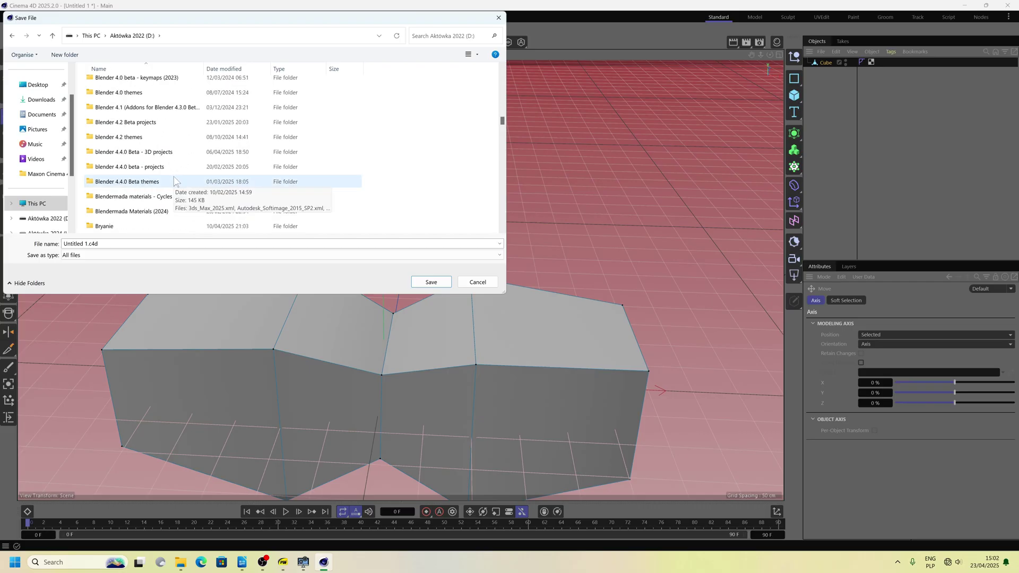
scroll(170, 160, "down", 5)
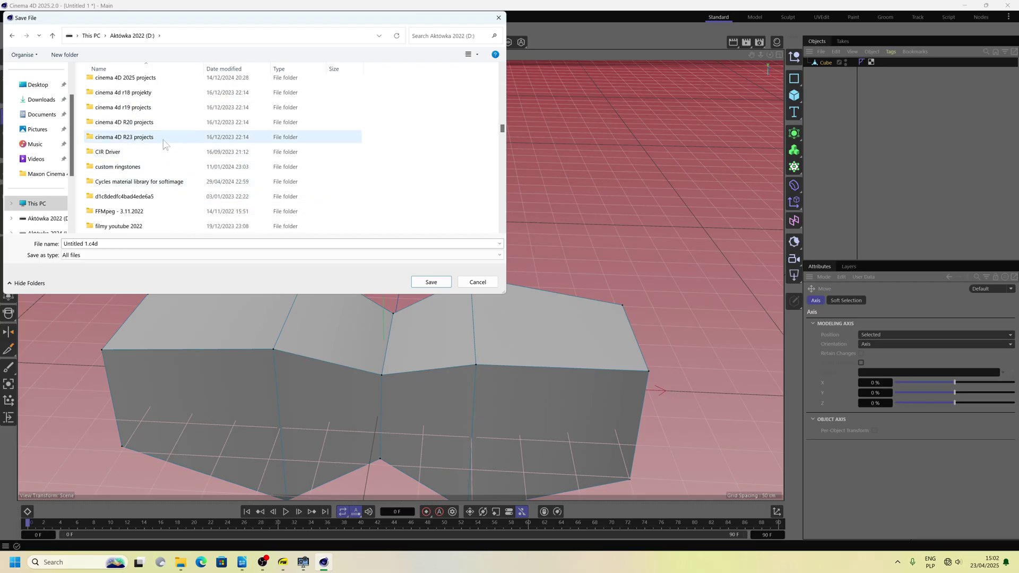
scroll(162, 135, "up", 1)
double_click(151, 116)
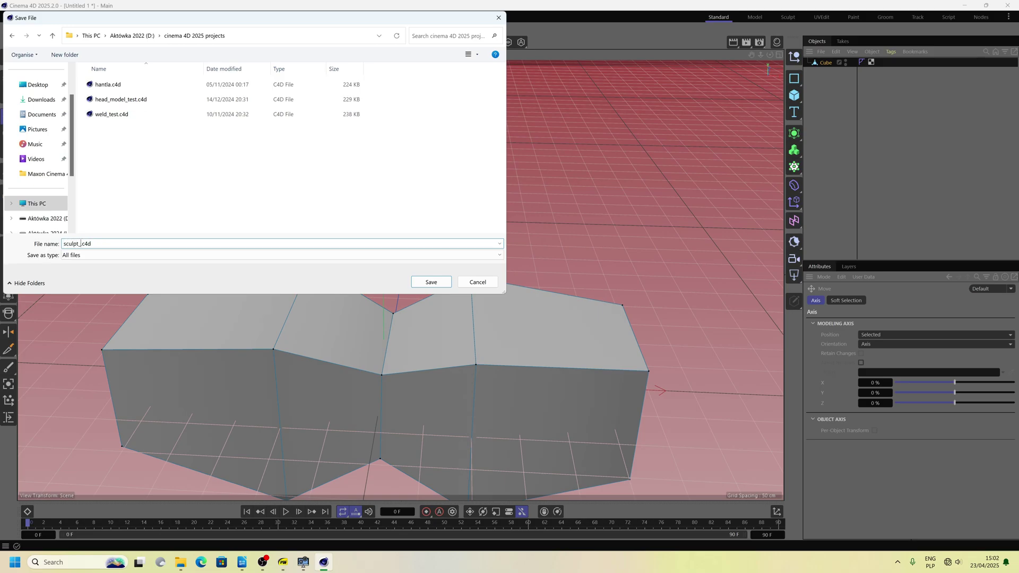
type("st")
left_click(431, 282)
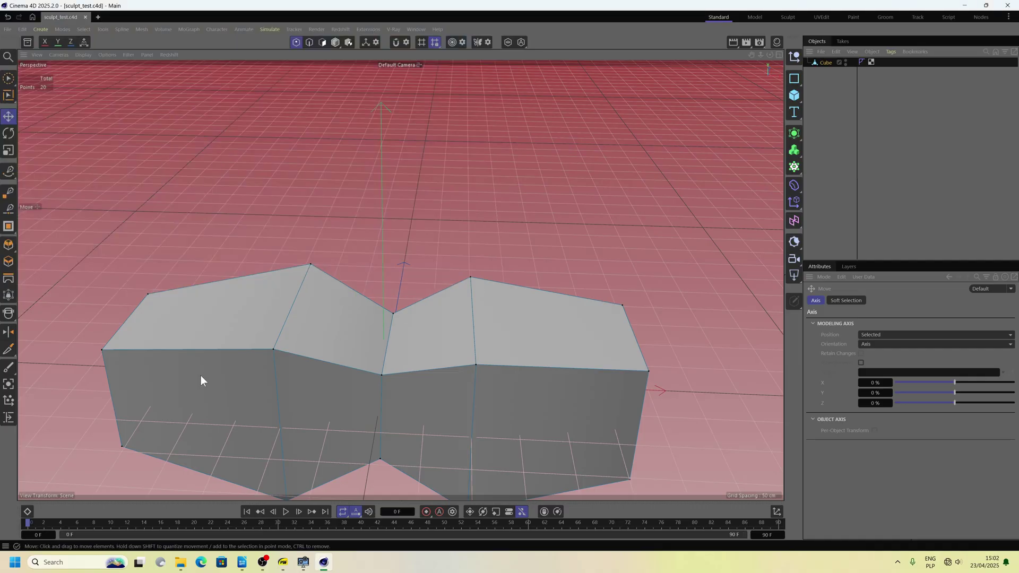
Switch to the fix notes in LibreOffice Writer and bring up the Maxon Cinema 4D 2025.2 folder window over them.
left_click(264, 564)
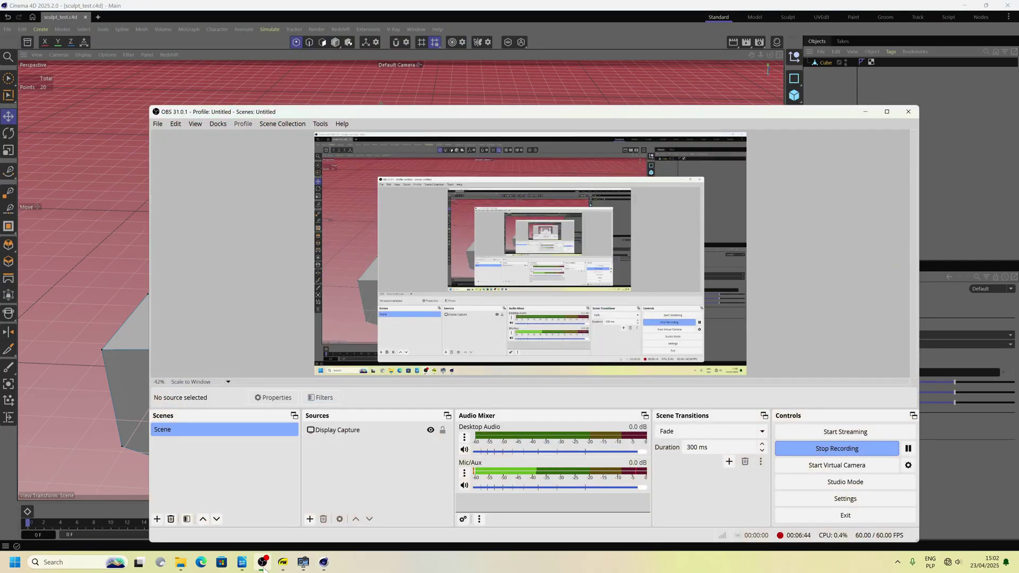
left_click(264, 569)
left_click(244, 566)
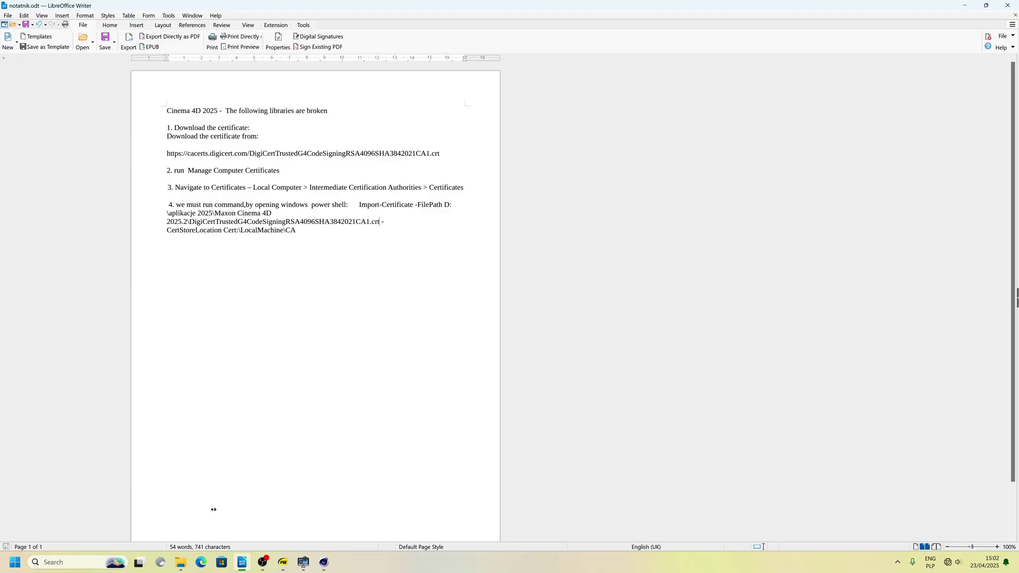
left_click(181, 565)
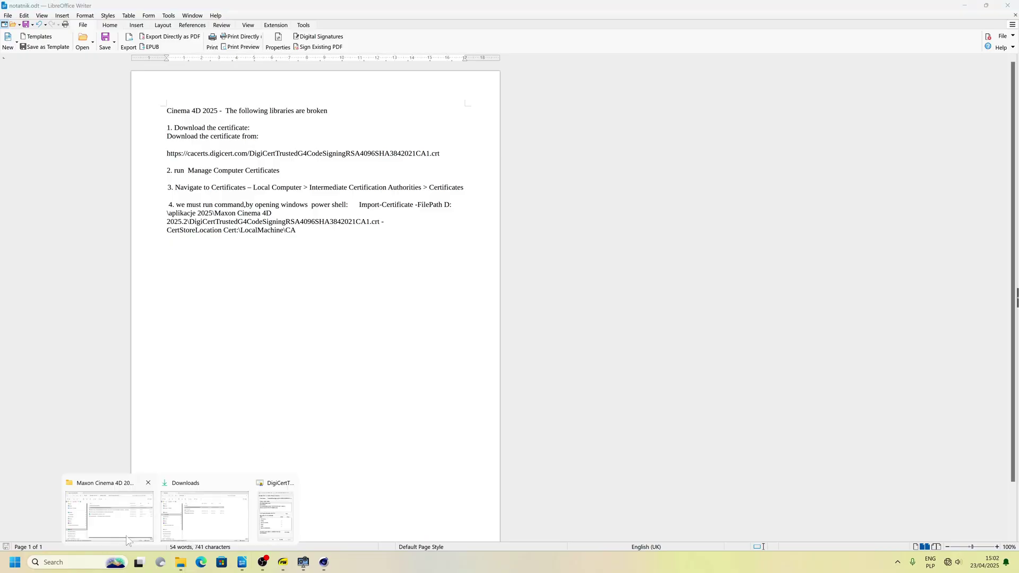
left_click(128, 541)
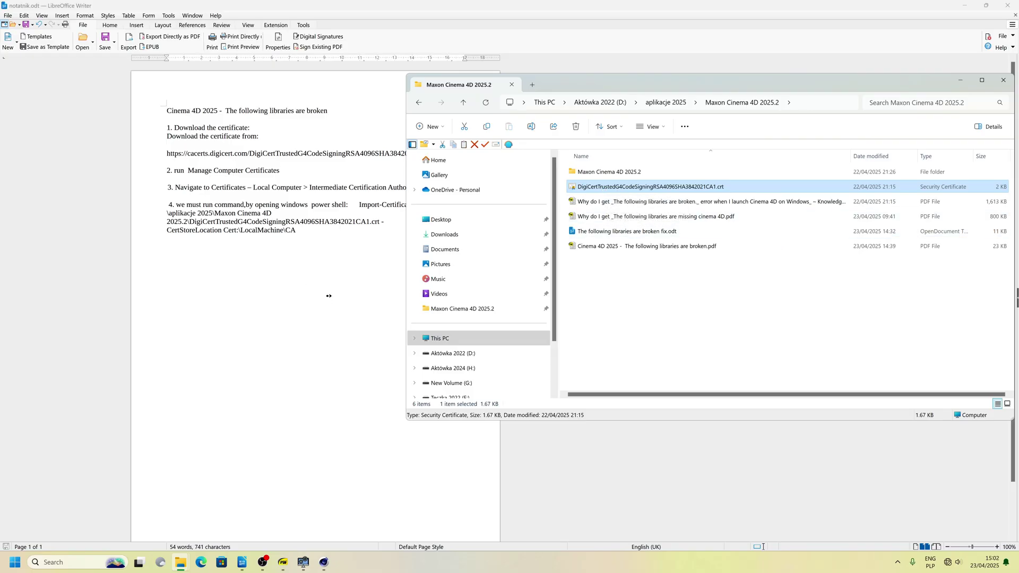
Find Windows PowerShell, run it as administrator, and move its window below the notes' steps.
left_click(15, 563)
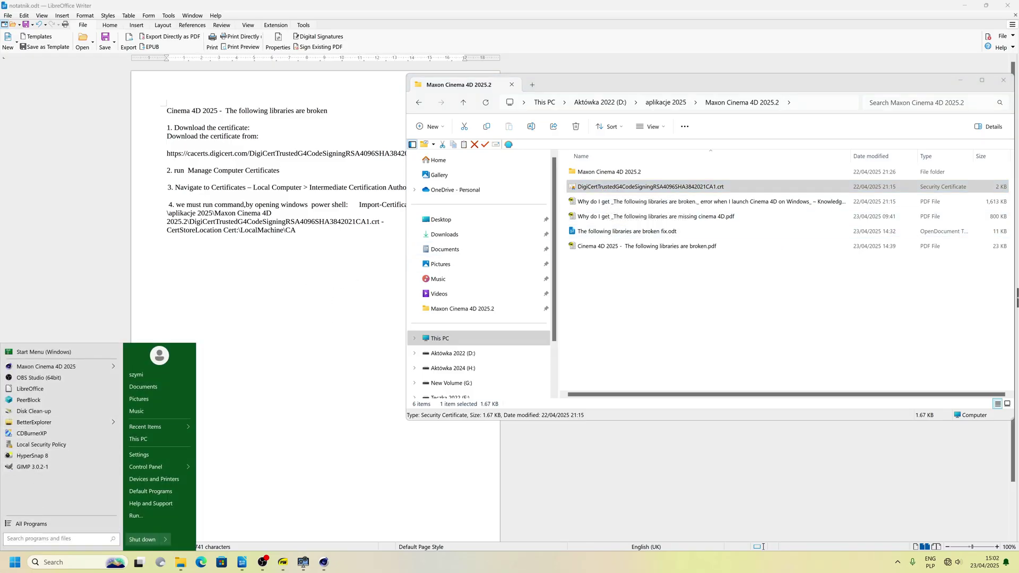
type("win")
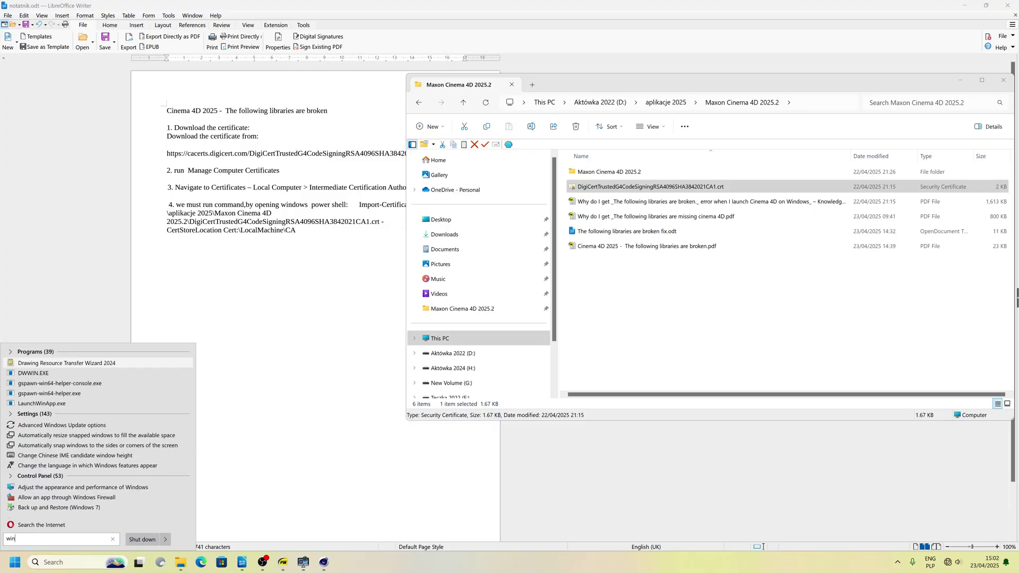
type("dows")
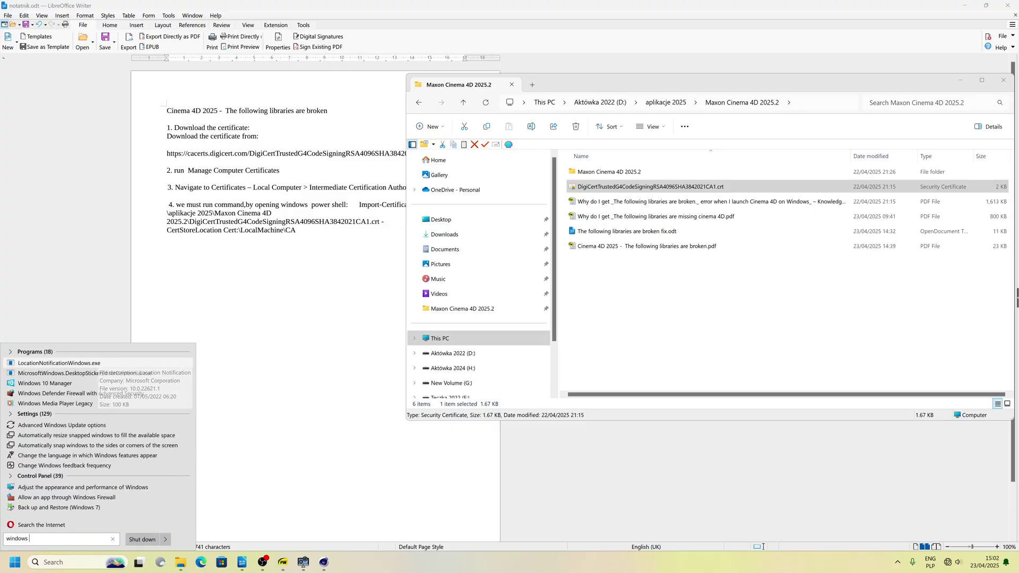
type(" power s")
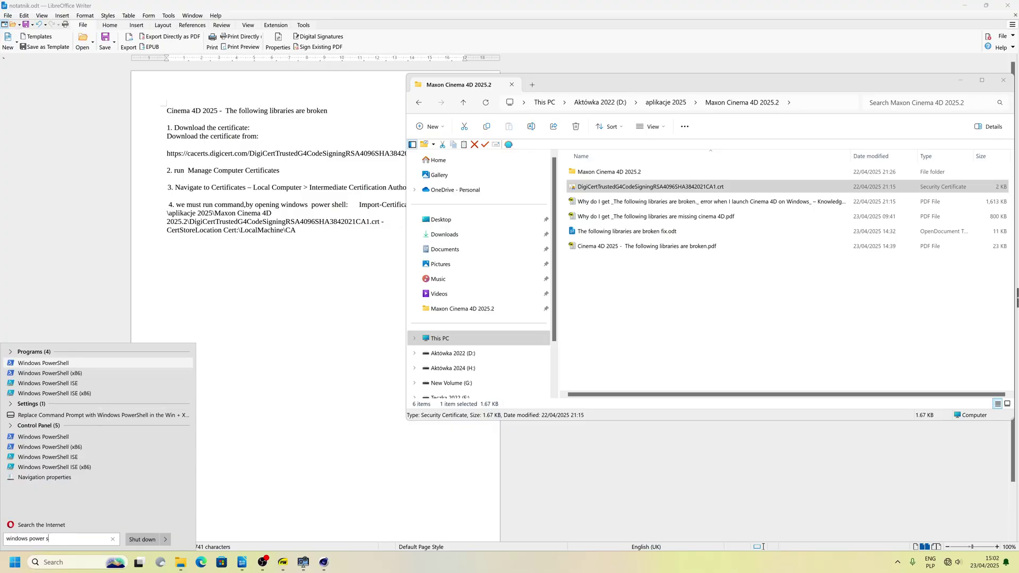
type("hell")
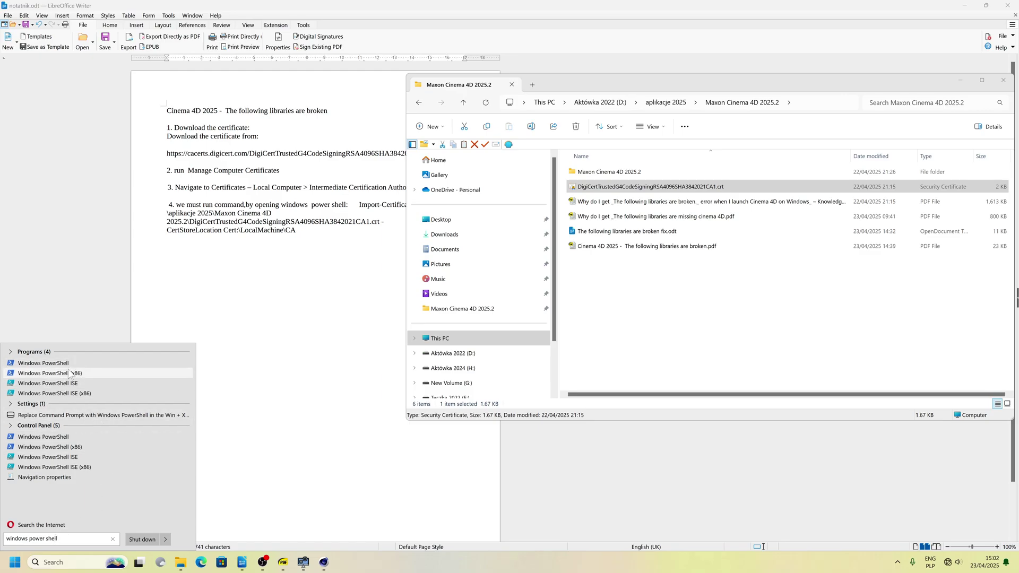
right_click(70, 365)
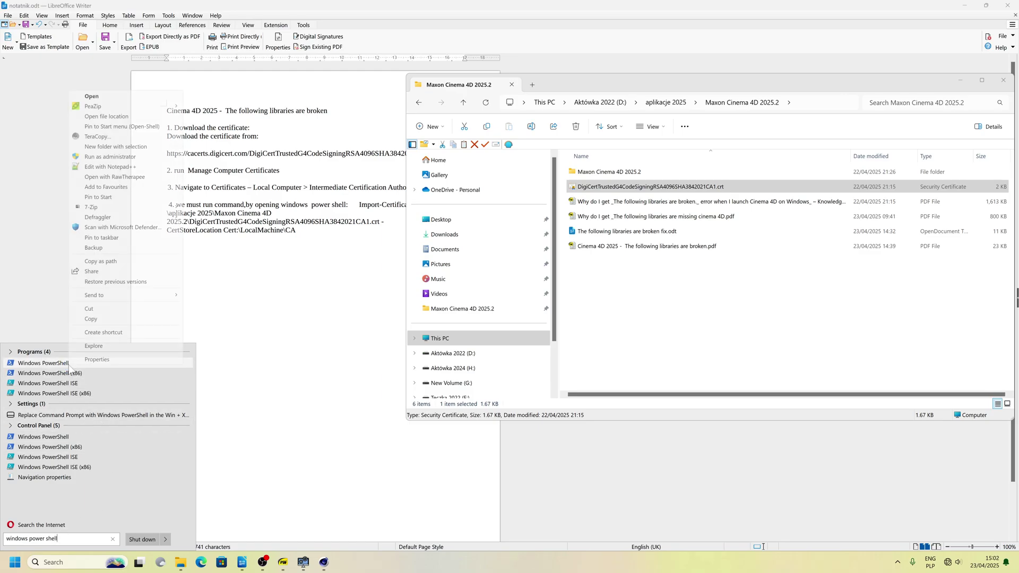
left_click(109, 157)
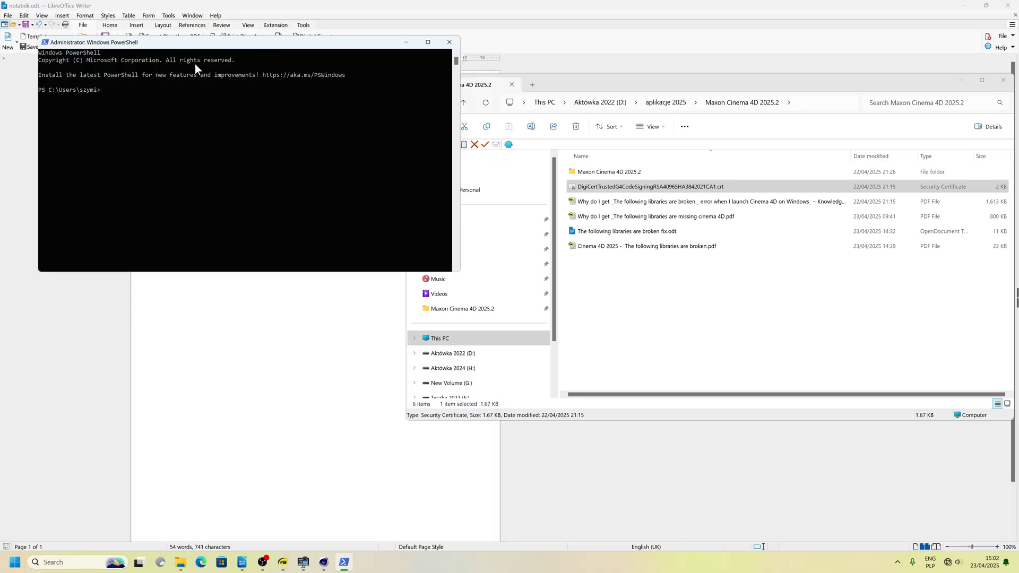
left_click_drag(137, 46, 238, 234)
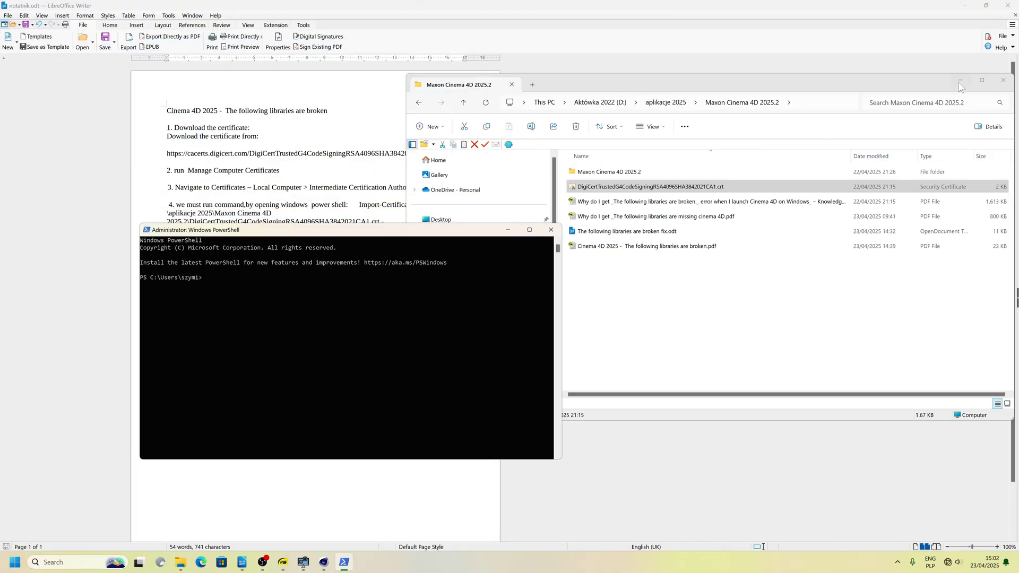
Open the PDF on the "The following libraries are broken" error and copy its PowerShell Import-Certificate command.
left_click(758, 204)
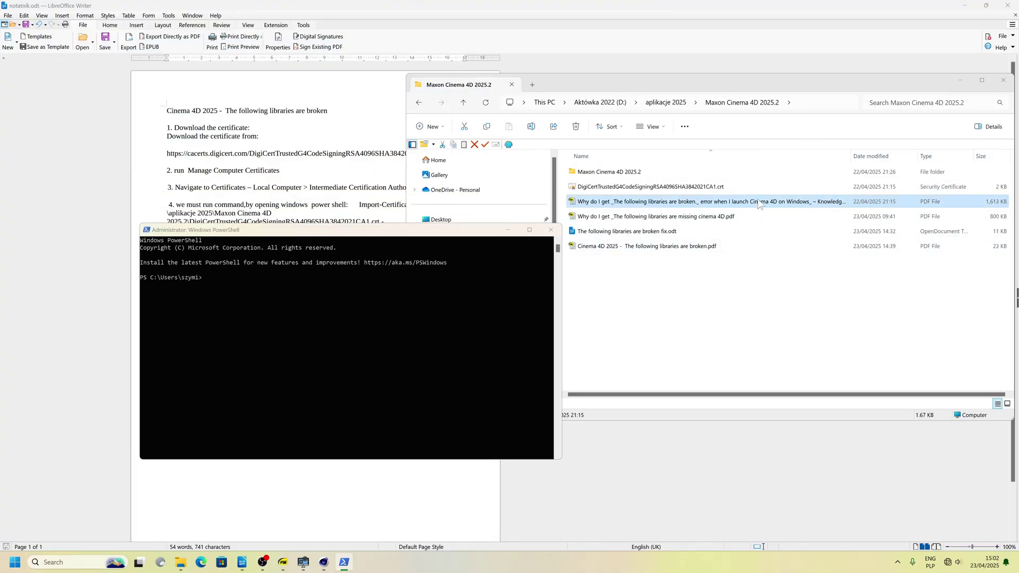
double_click(725, 205)
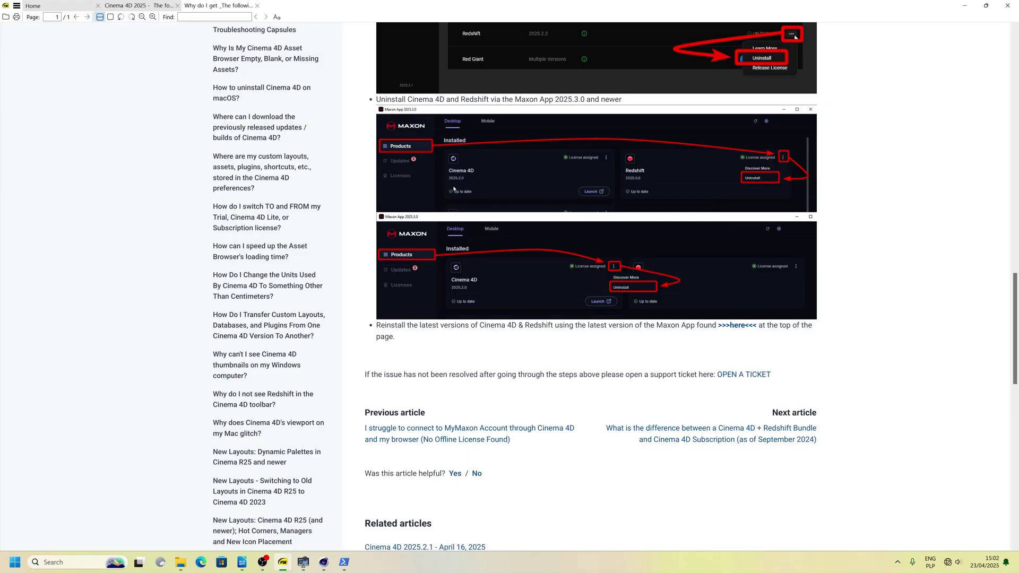
scroll(508, 371, "up", 3)
left_click_drag(1015, 279, 1007, 137)
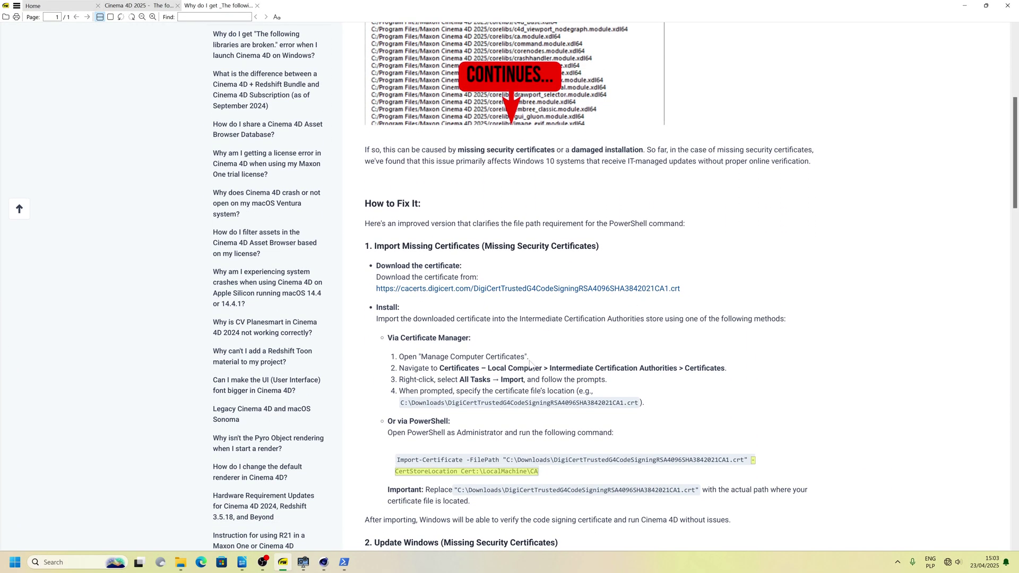
left_click_drag(397, 460, 516, 471)
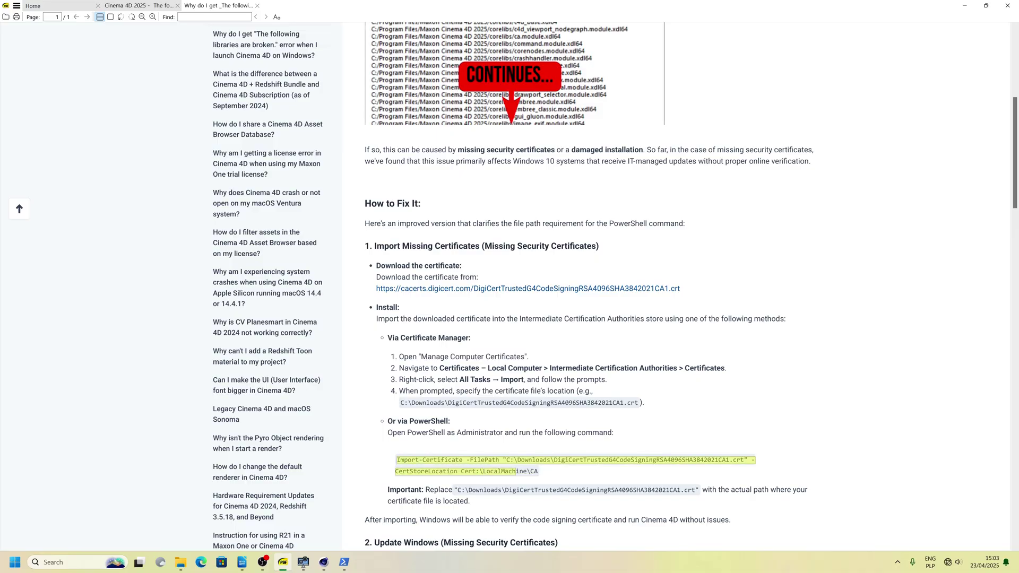
right_click(531, 460)
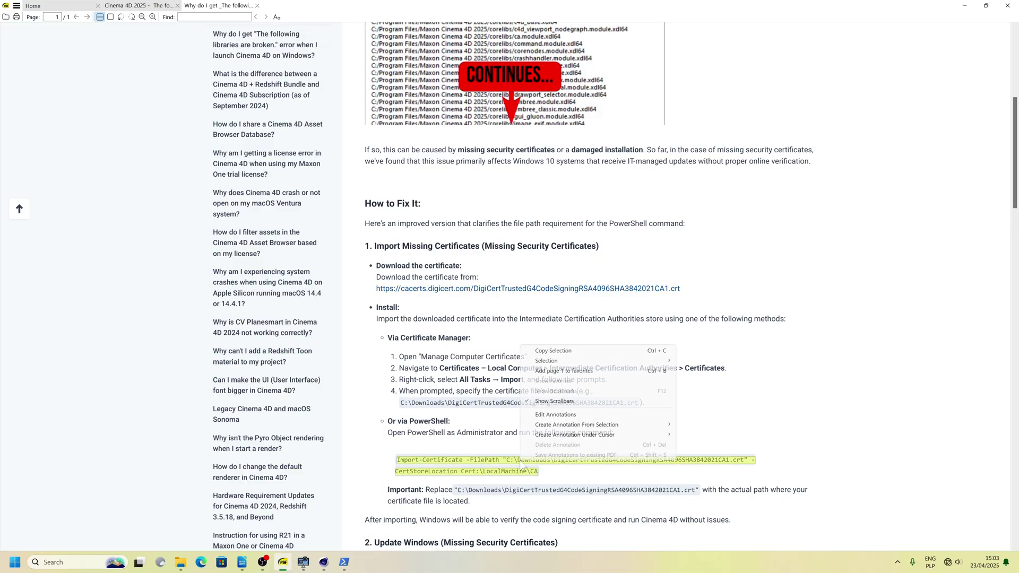
left_click(558, 351)
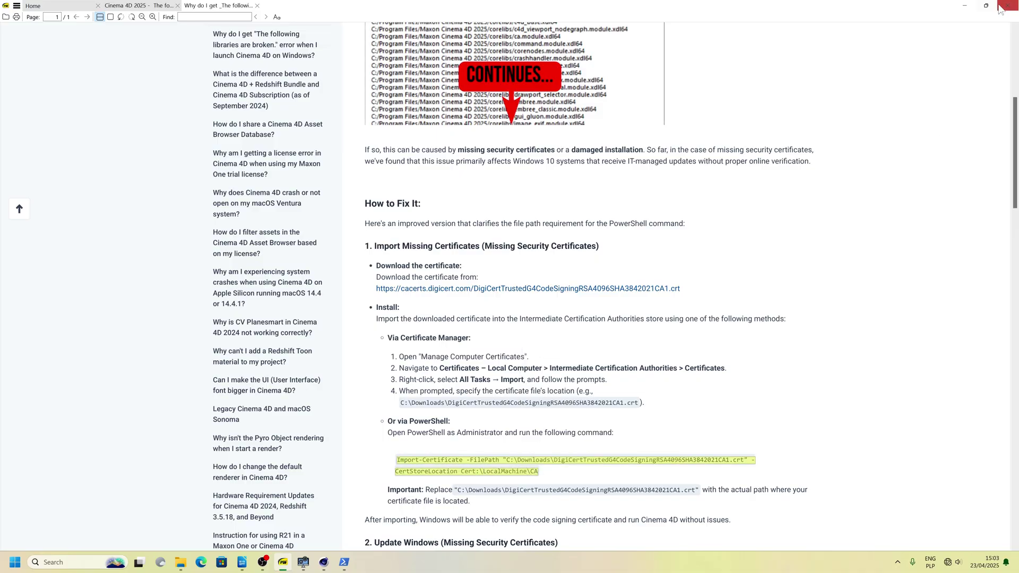
Close PowerShell and minimize the PDF viewer and folder windows to return to the notes document.
left_click(965, 7)
left_click(356, 299)
left_click(551, 229)
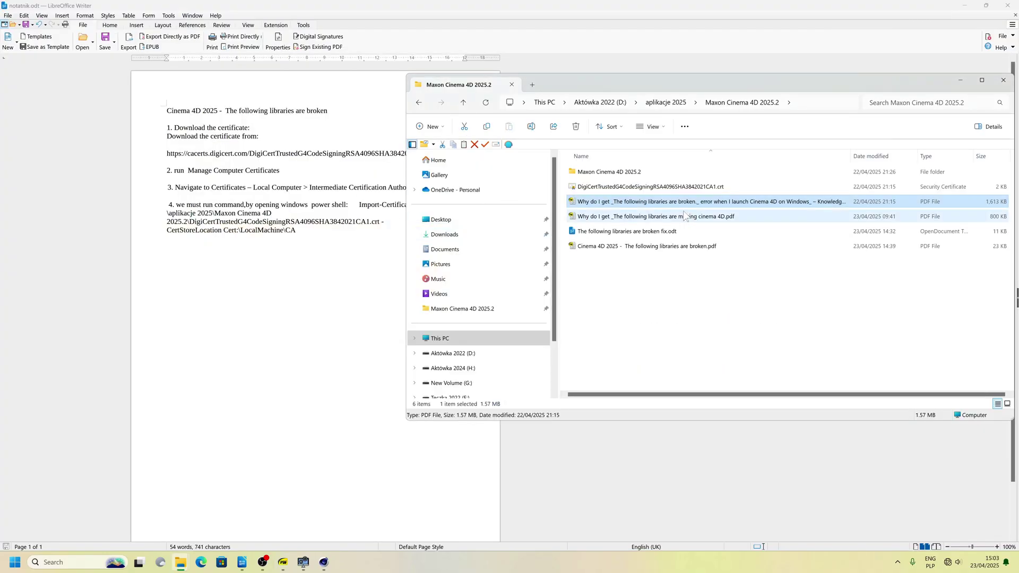
left_click(960, 81)
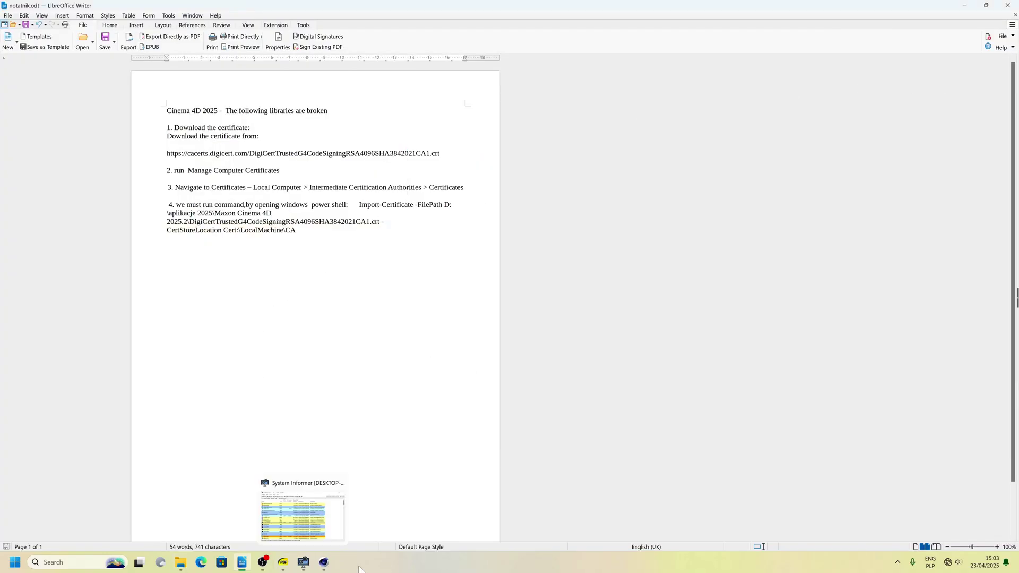
mouse_move(265, 566)
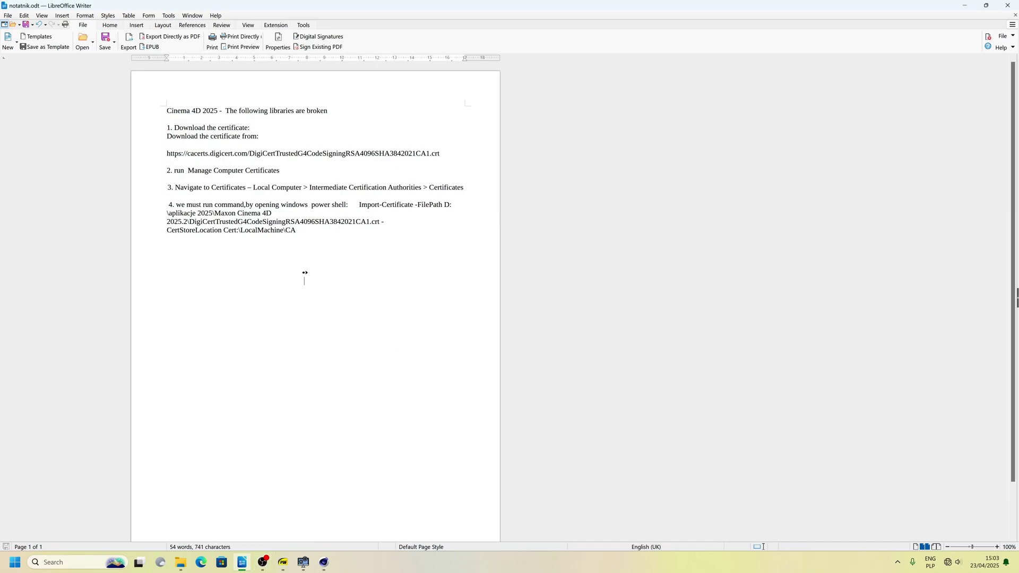
left_click(263, 562)
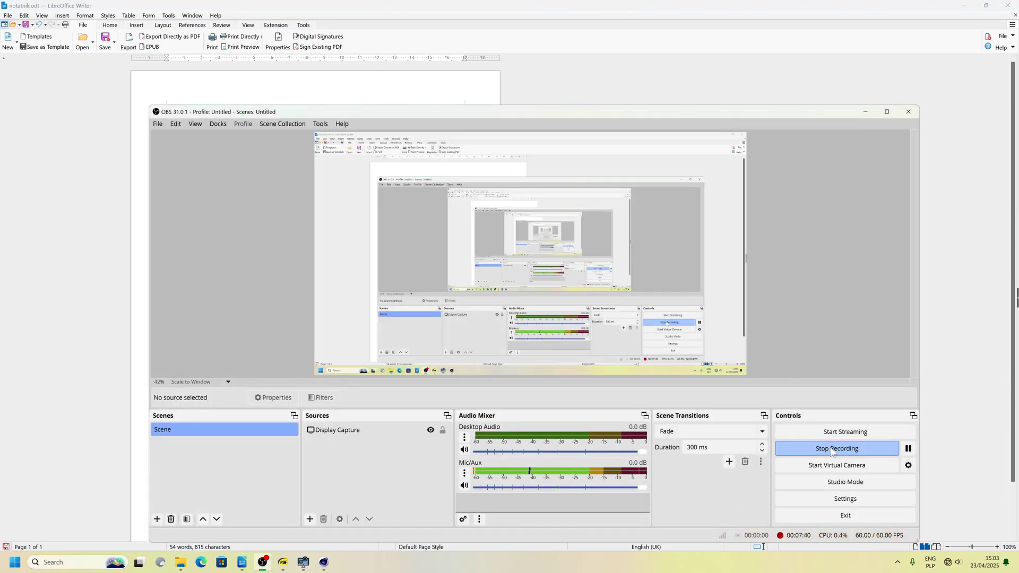